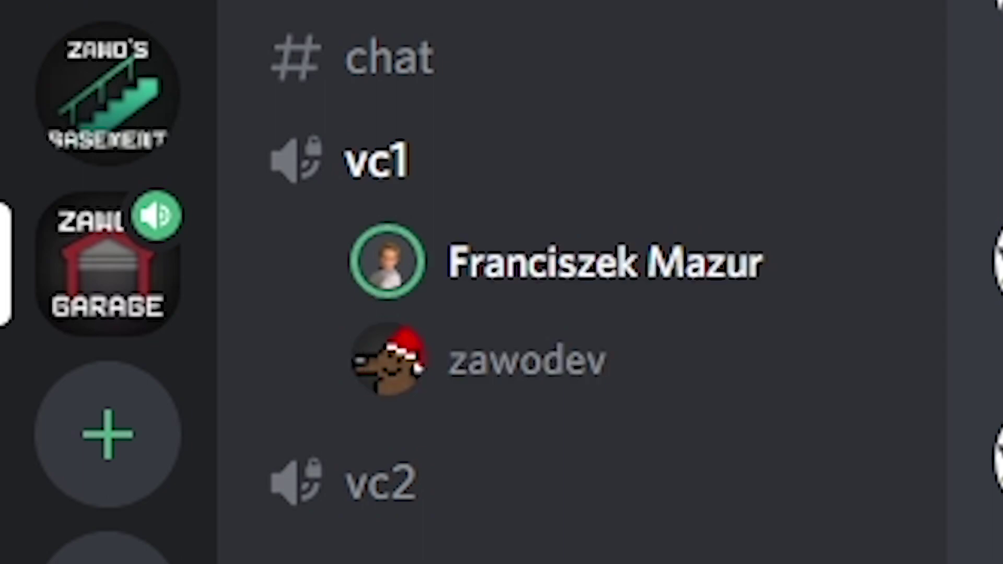
Step: In Zawo's Basement chat, type an urgent plea for a game theme ending 'AS FAST AS POSSIBLE!!DALEJ'
{"action": "left_click", "coordinate": [107, 74]}
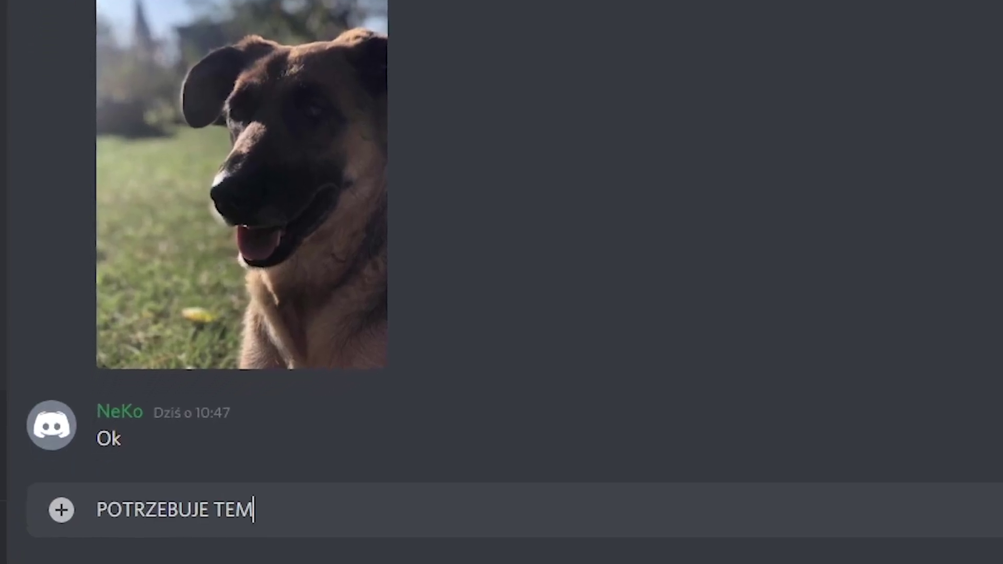
{"action": "type", "text": "ATU GRY DLA KOLEGI AS FAST AS POSSIBLE!!"}
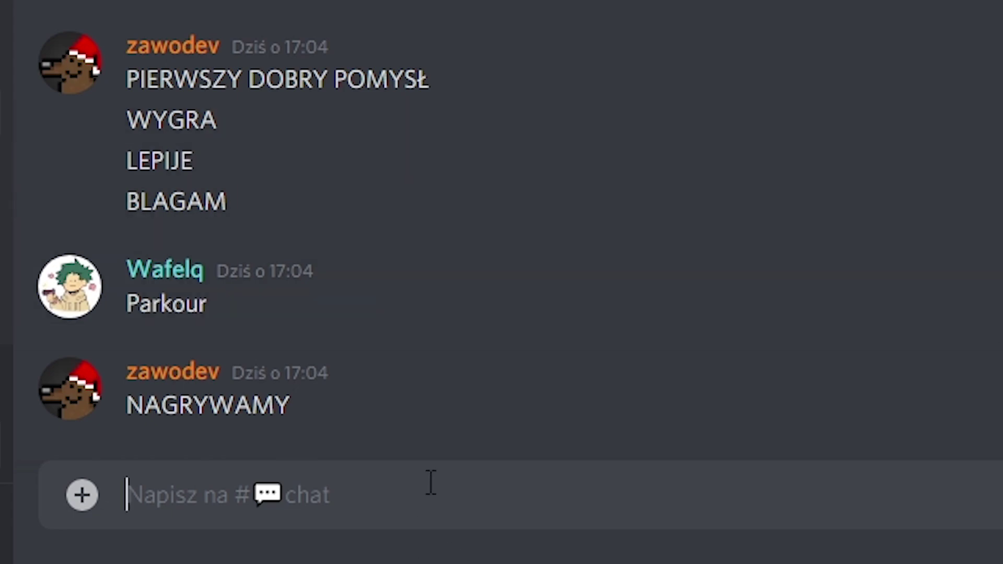
{"action": "type", "text": "DALEJ"}
Step: Send the message, a :brain: emoji, and 'DAJCIE JAKIES FAJNE SLOWO' asking chat for a cool word
{"action": "key", "text": "Return"}
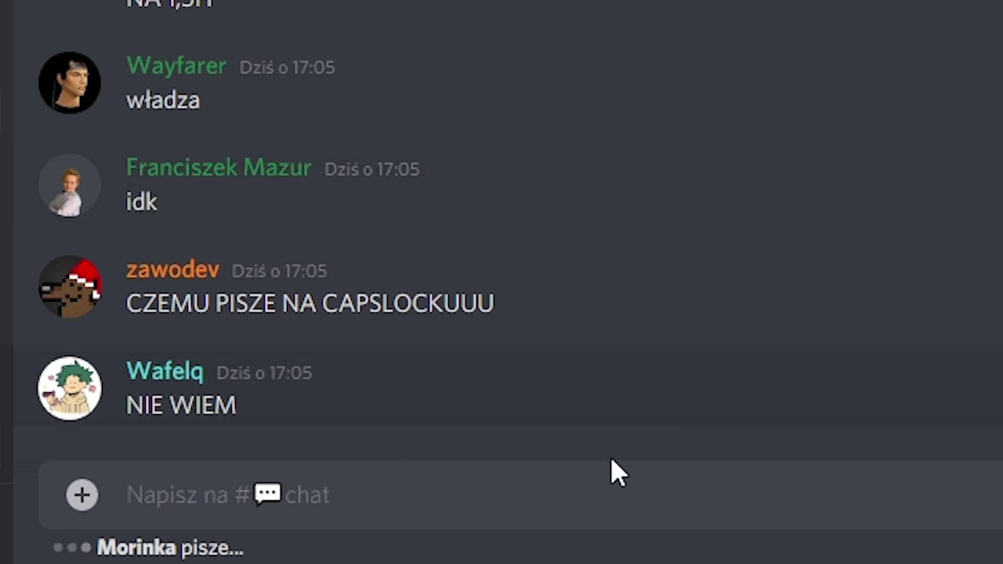
{"action": "type", "text": "a"}
{"action": "key", "text": "BackSpace"}
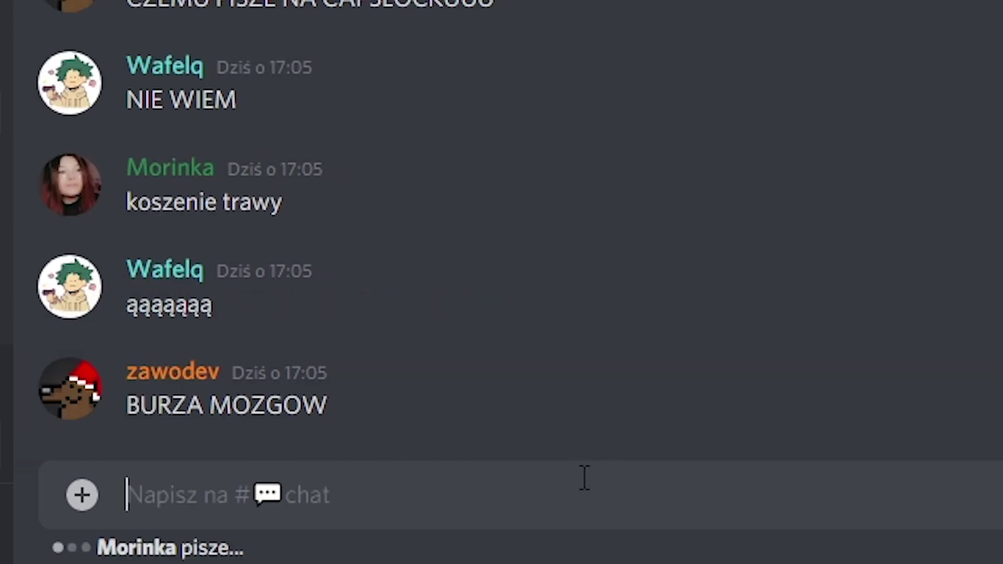
{"action": "type", "text": ":bra"}
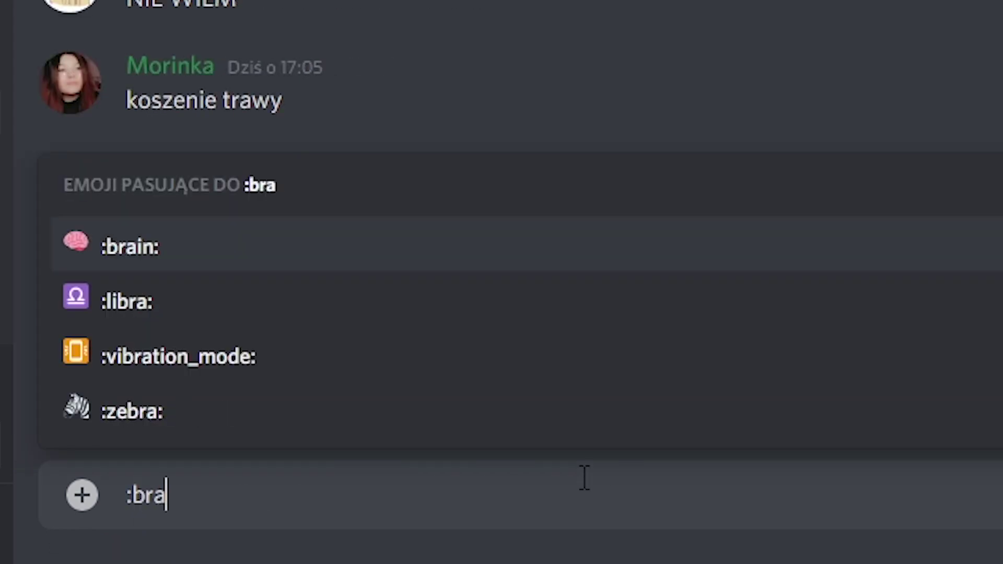
{"action": "type", "text": "io"}
{"action": "key", "text": "BackSpace"}
{"action": "type", "text": "n"}
{"action": "key", "text": "Return"}
{"action": "key", "text": "Return"}
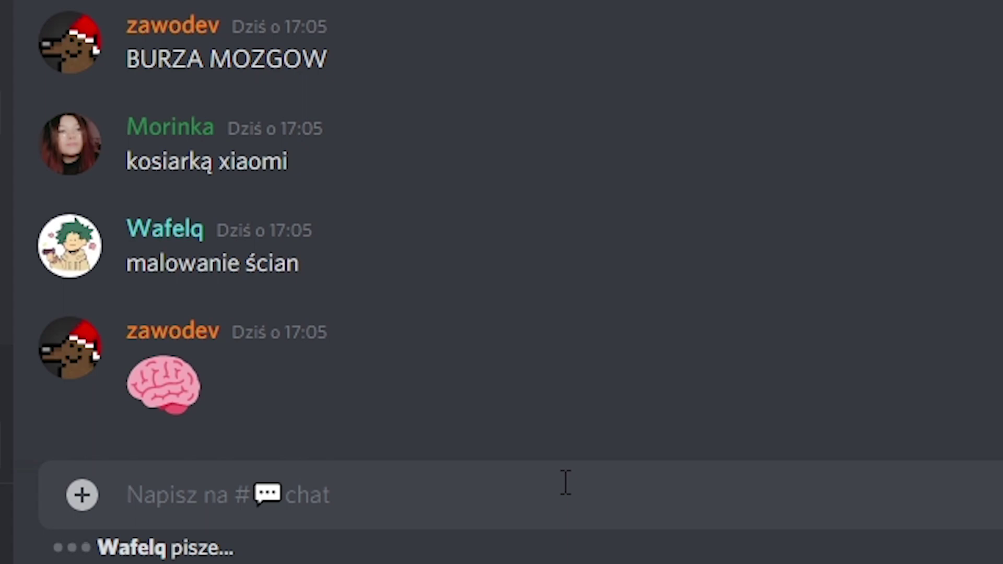
{"action": "type", "text": "DAJCIE JAKIES FAJNE SLOWO"}
{"action": "key", "text": "Return"}
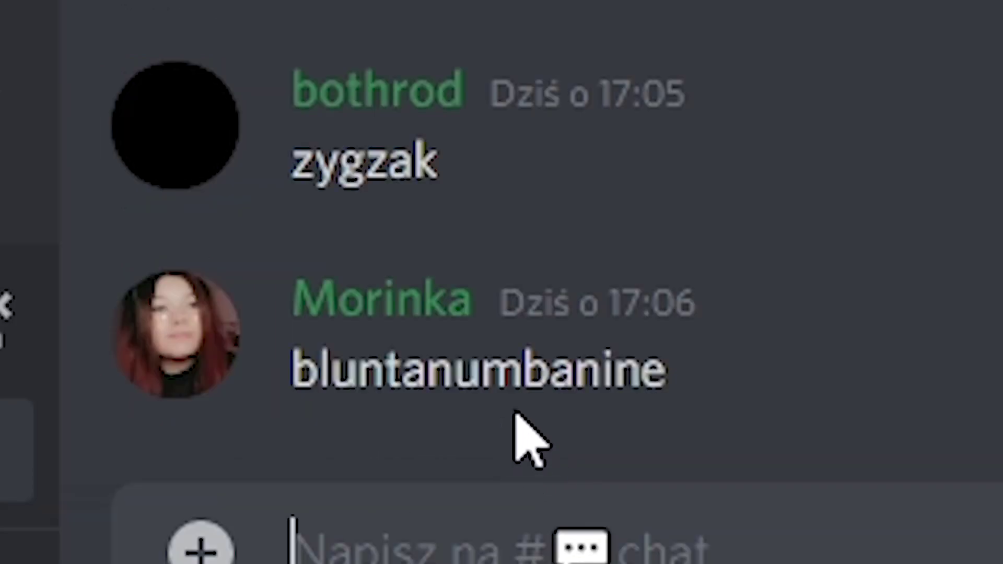
Step: Highlight the suggested word 'bluntanumbanine' in chat, then pick Local Disk (E:) as the project location
{"action": "left_click_drag", "start_coordinate": [661, 379], "coordinate": [292, 387]}
{"action": "left_click", "coordinate": [336, 397]}
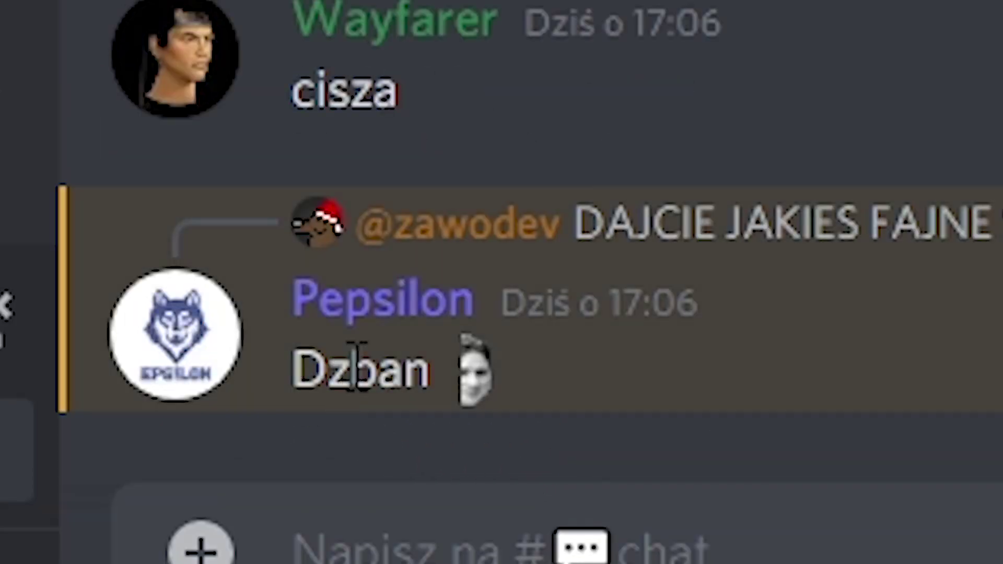
{"action": "left_click_drag", "start_coordinate": [127, 172], "coordinate": [139, 178]}
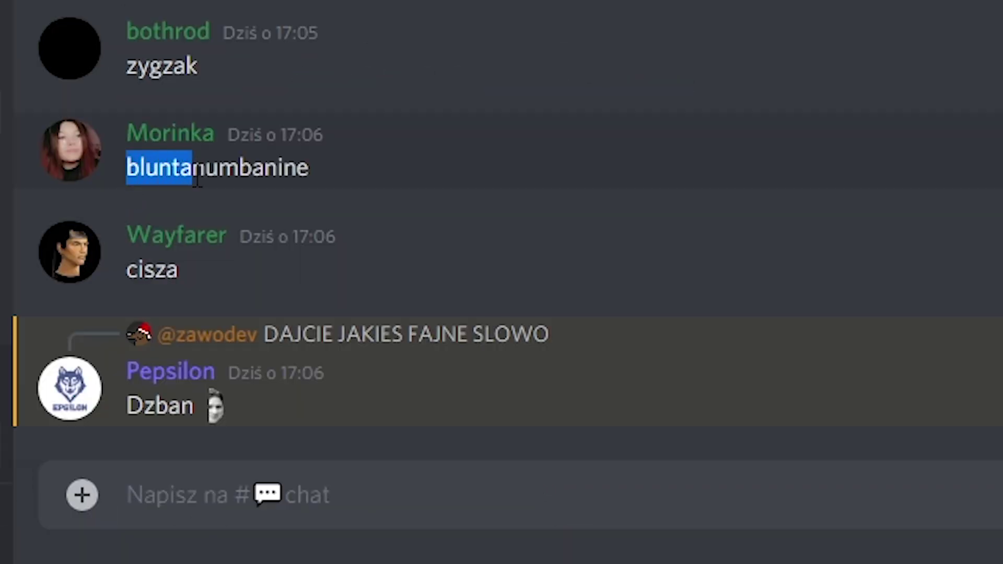
{"action": "left_click", "coordinate": [319, 187]}
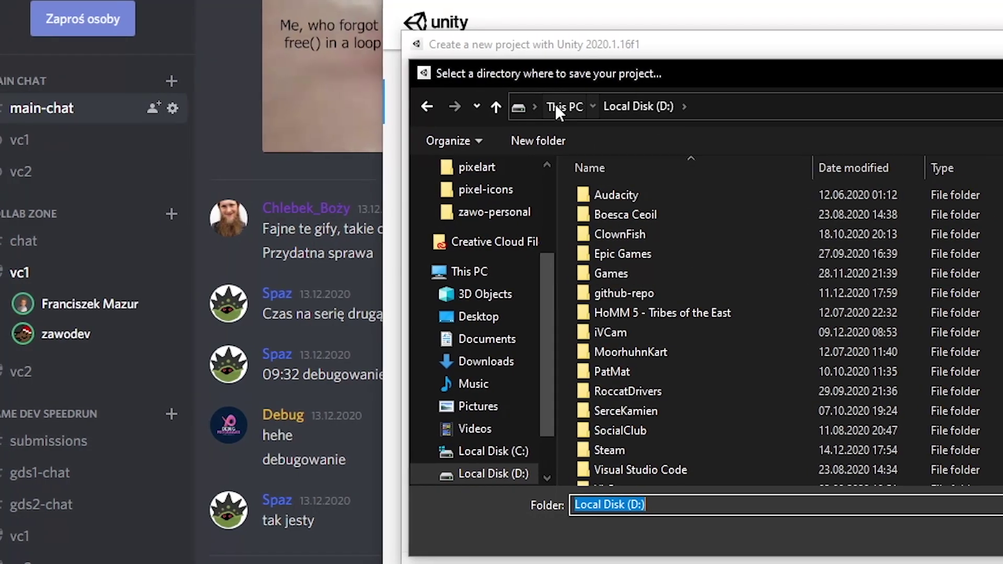
{"action": "left_click", "coordinate": [555, 105]}
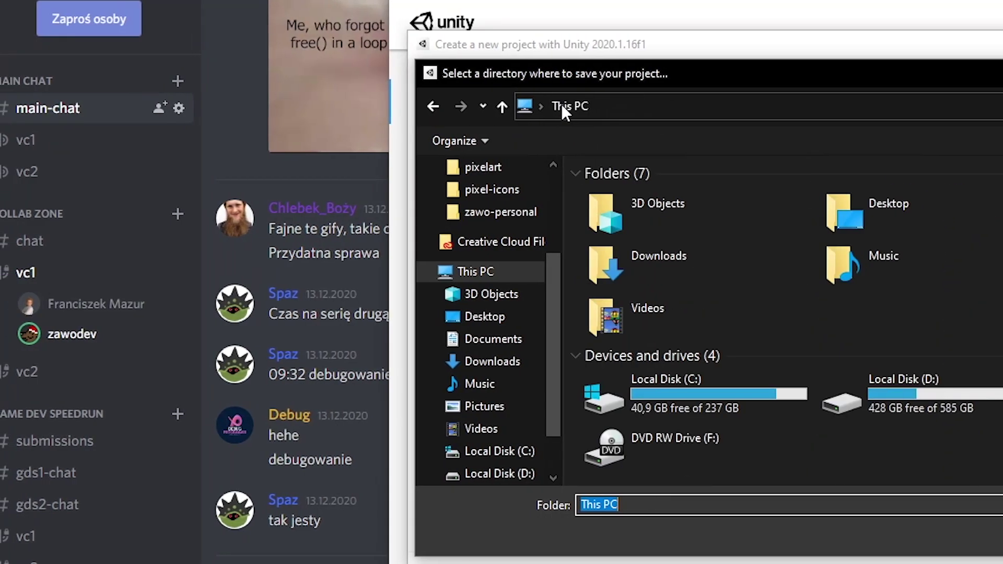
{"action": "double_click", "coordinate": [1000, 397]}
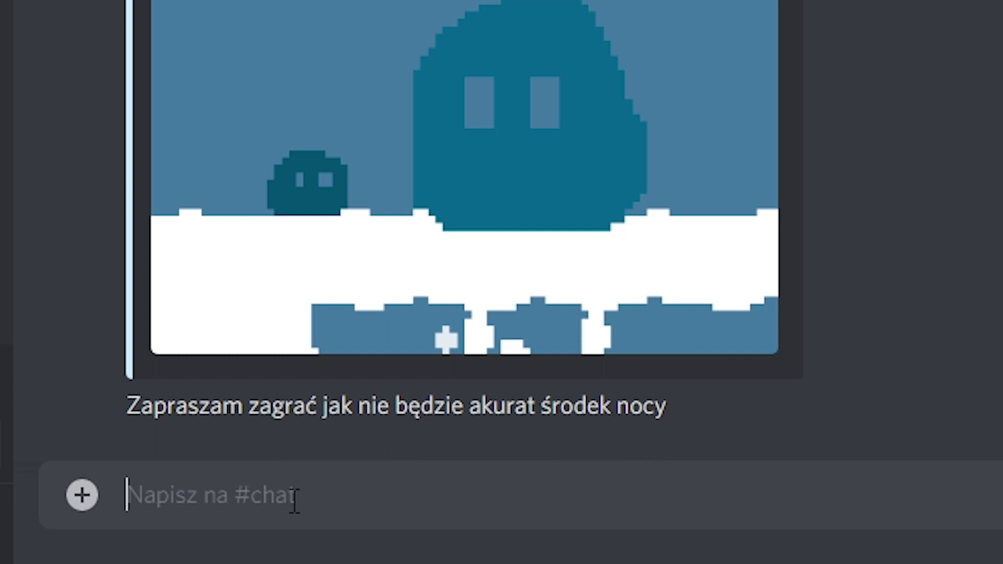
Step: Post the start time '17.08' followed by a START message in the chat
{"action": "type", "text": "17.08"}
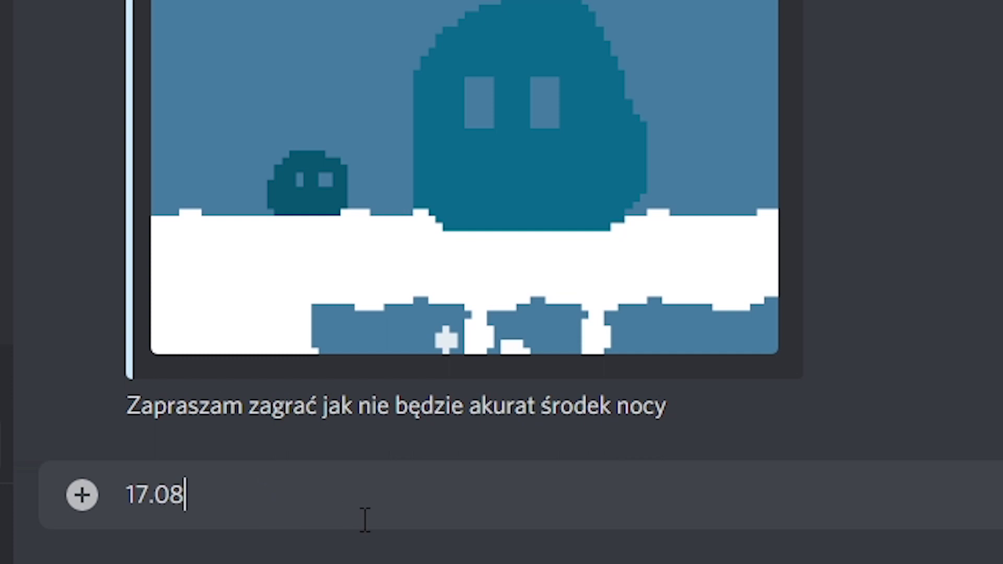
{"action": "key", "text": "Return"}
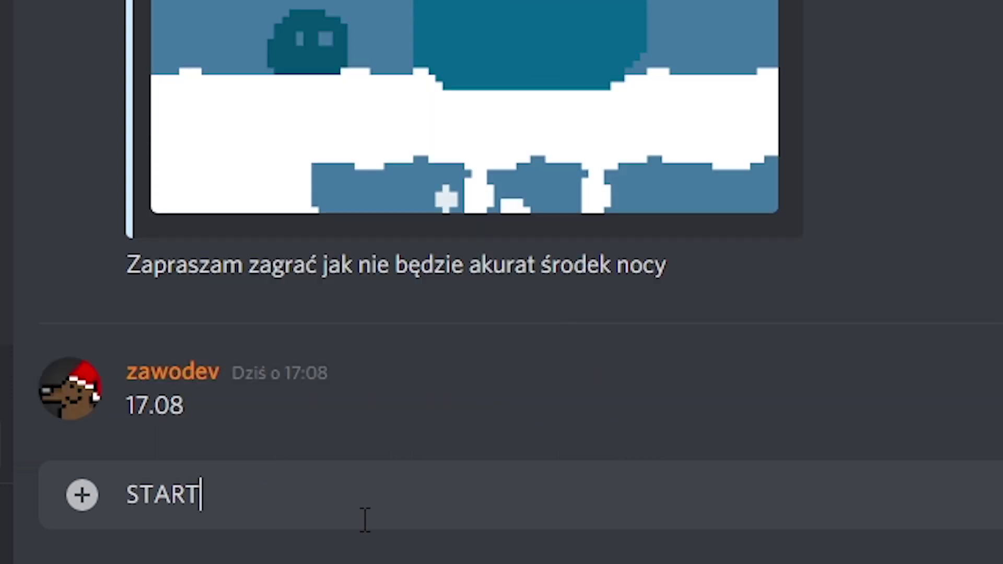
{"action": "key", "text": "Return"}
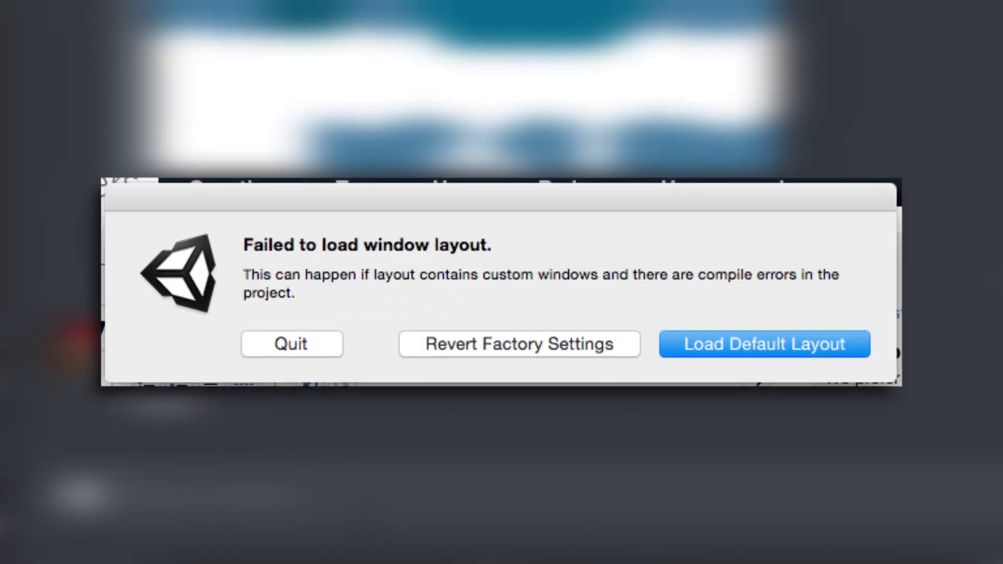
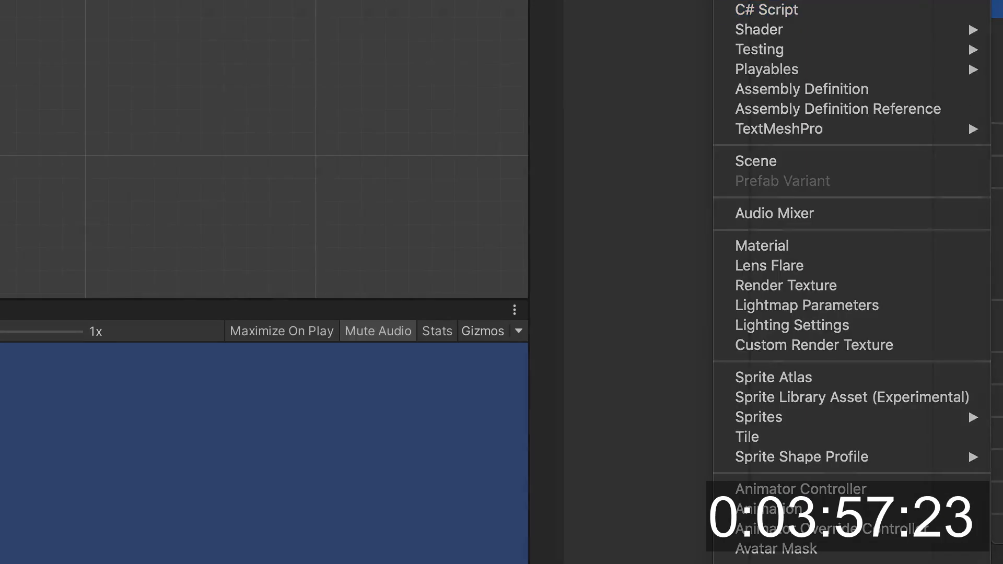
Step: Set the SPADANIE project's Unity version to 2020.2.0f1 in Unity Hub
{"action": "left_click", "coordinate": [873, 225]}
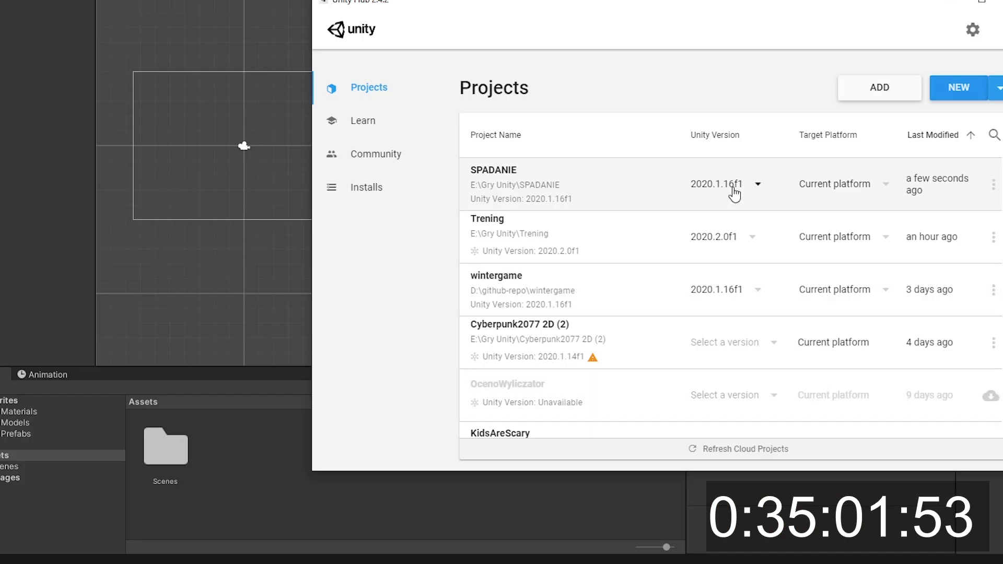
{"action": "left_click", "coordinate": [734, 195]}
{"action": "left_click", "coordinate": [710, 140]}
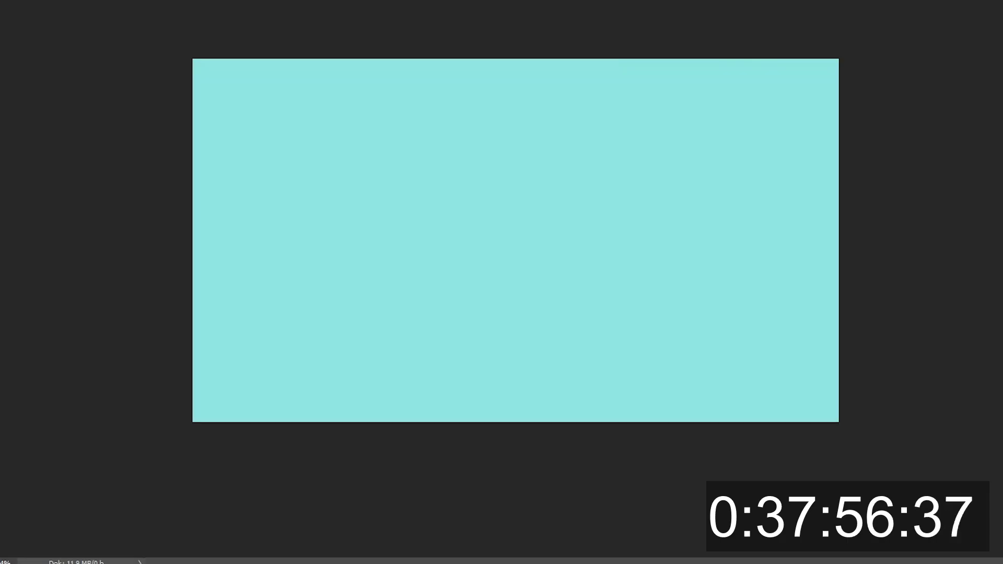
Step: Quick-export the mountain background as a PNG, saving to the E: drive
{"action": "left_click", "coordinate": [647, 204]}
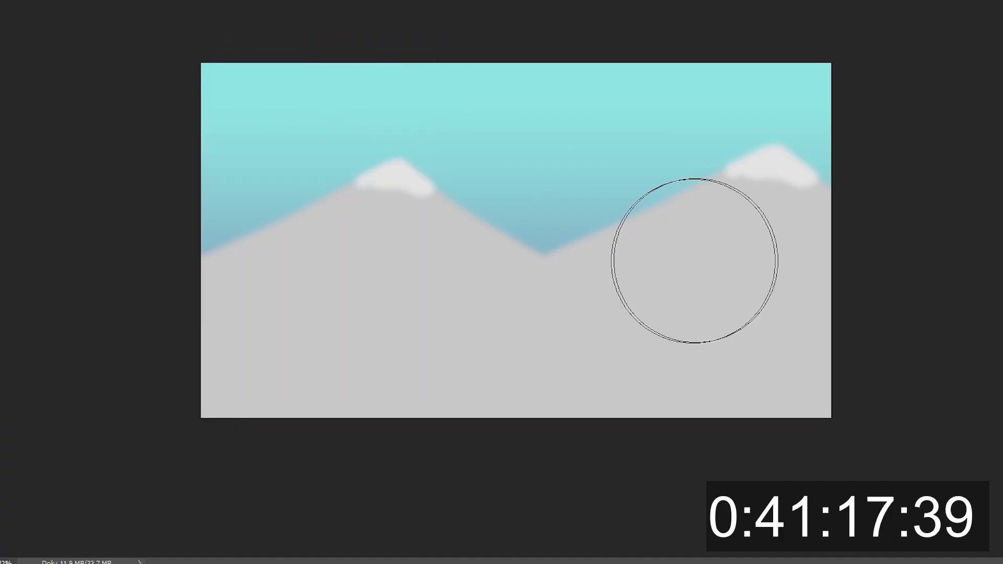
{"action": "key", "text": "alt+shift+ctrl+w"}
{"action": "left_click", "coordinate": [864, 468]}
{"action": "key", "text": "alt+p"}
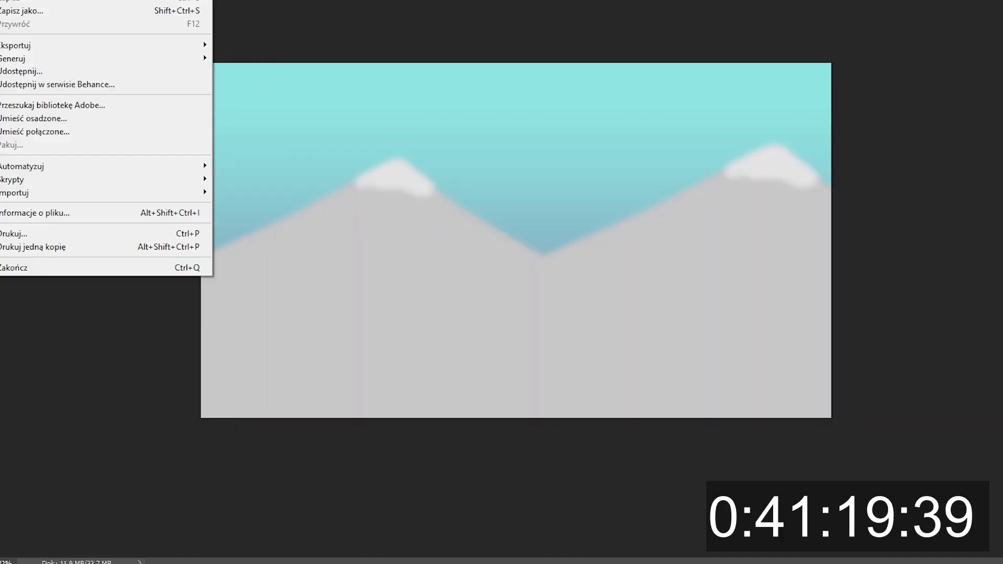
{"action": "mouse_move", "coordinate": [131, 45]}
{"action": "left_click", "coordinate": [340, 44]}
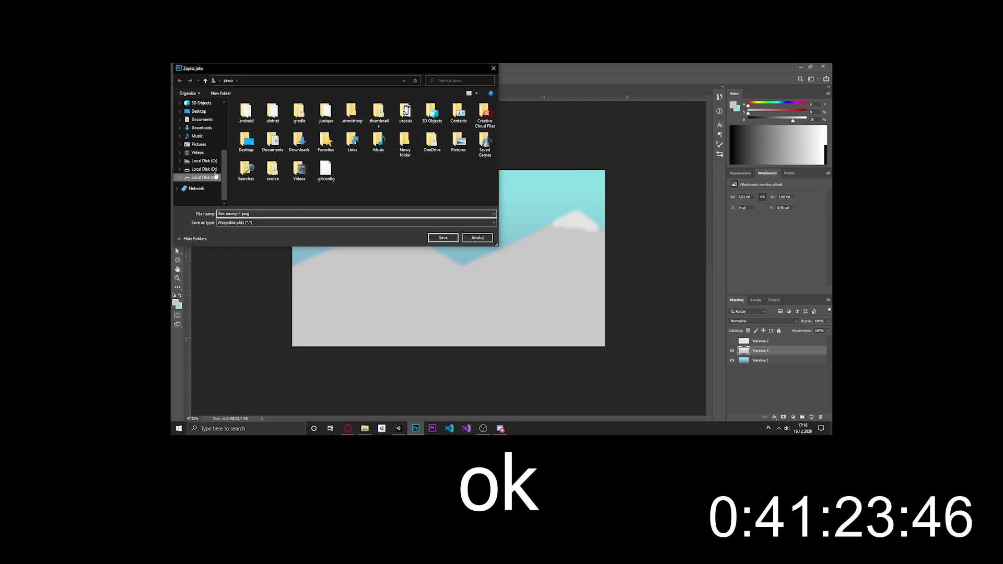
{"action": "left_click", "coordinate": [215, 176]}
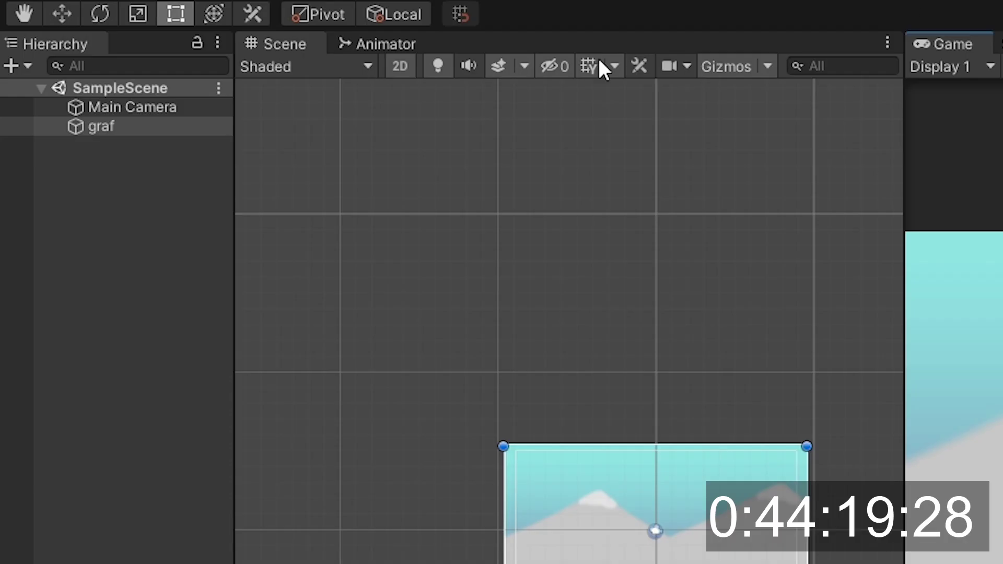
Step: Duplicate graf, nest the copy under it, remove its Parallax script and set X to -20
{"action": "left_click", "coordinate": [143, 130]}
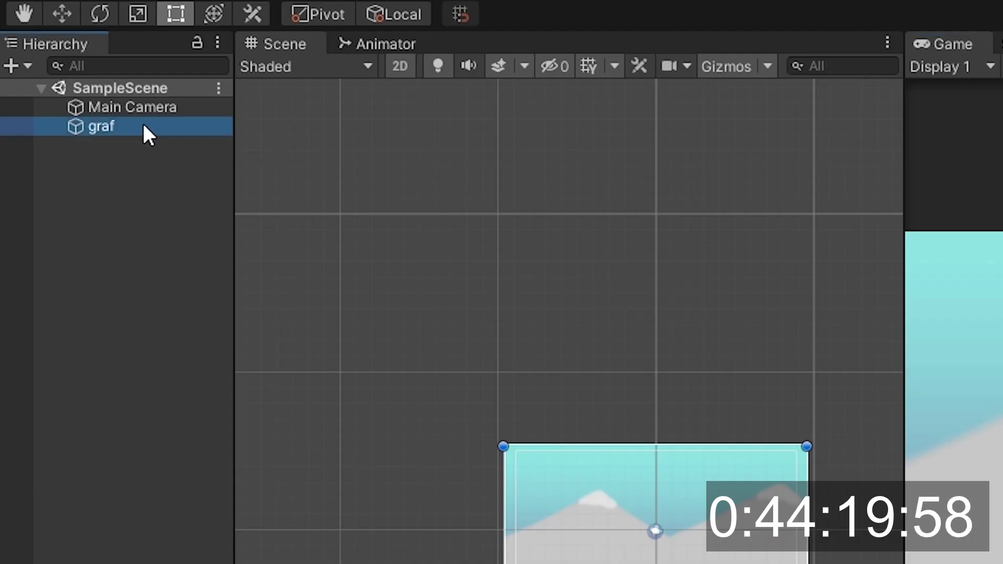
{"action": "key", "text": "ctrl+d"}
{"action": "left_click_drag", "start_coordinate": [130, 148], "coordinate": [129, 137]}
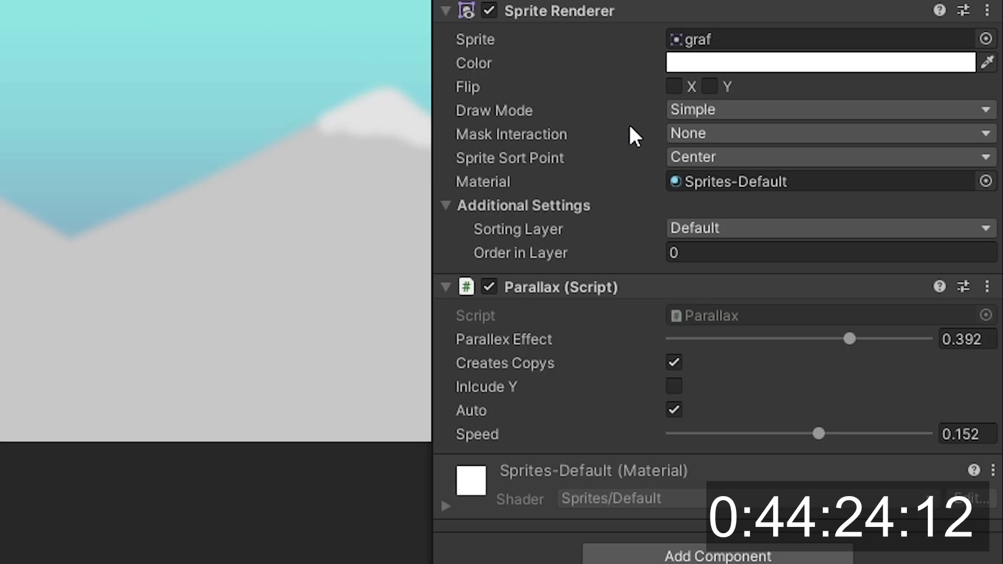
{"action": "right_click", "coordinate": [571, 291]}
{"action": "left_click", "coordinate": [638, 385]}
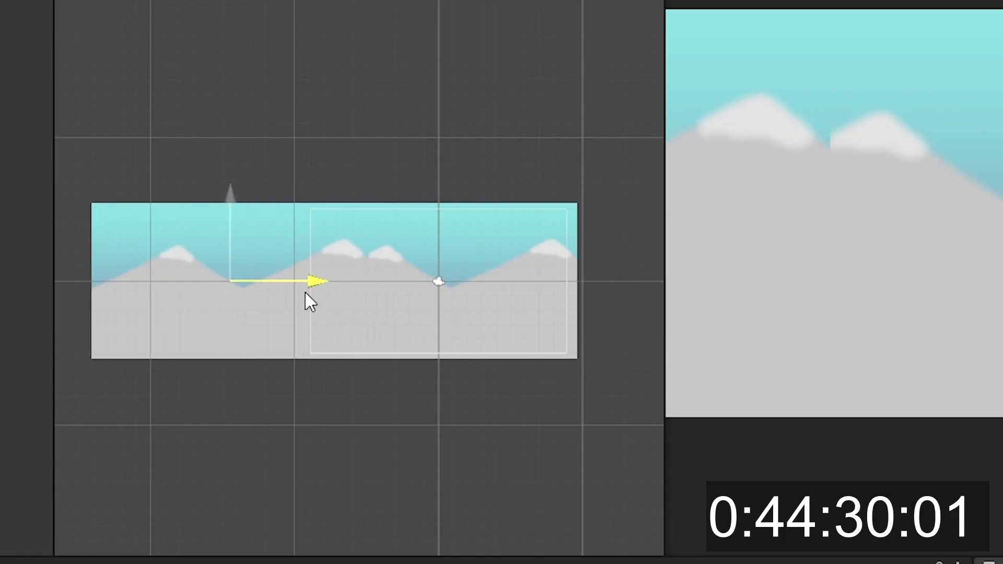
{"action": "type", "text": "-20"}
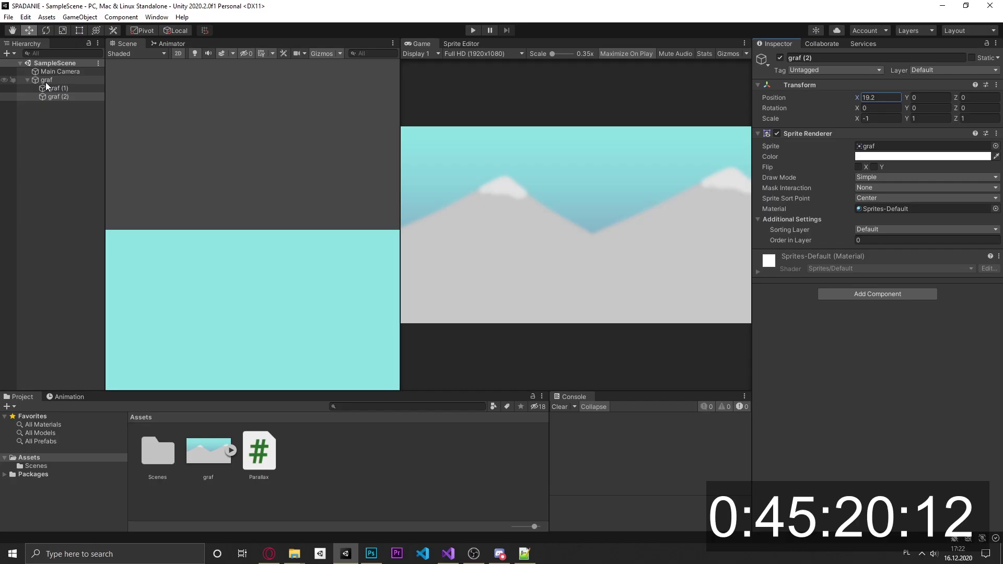
Step: Frame the graf background and play-test the tiled parallax strip in a maximized Game view
{"action": "double_click", "coordinate": [45, 81]}
{"action": "scroll", "coordinate": [230, 199], "scroll_direction": "down", "scroll_amount": 2}
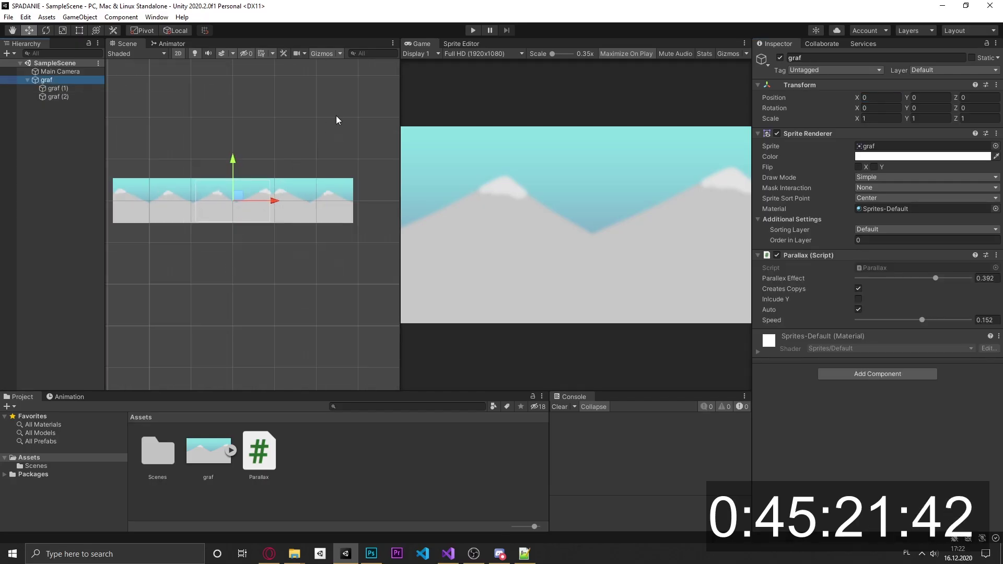
{"action": "left_click", "coordinate": [476, 33]}
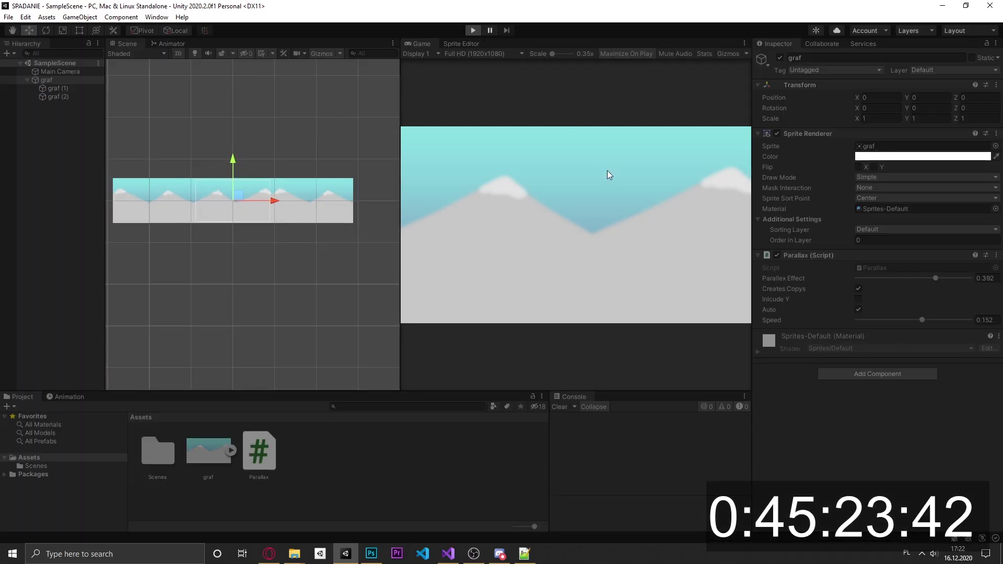
{"action": "key", "text": "shift+space"}
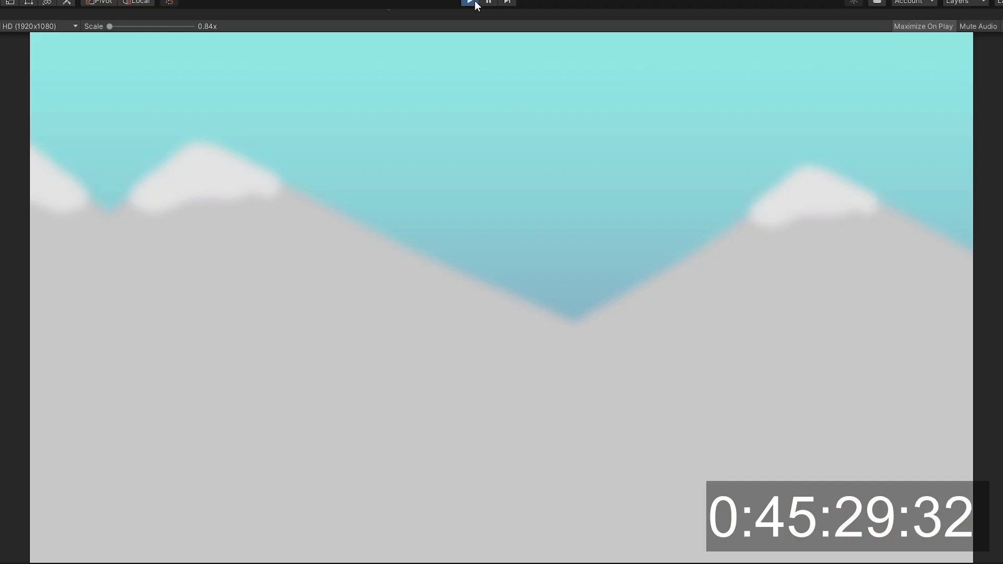
{"action": "left_click", "coordinate": [476, 4]}
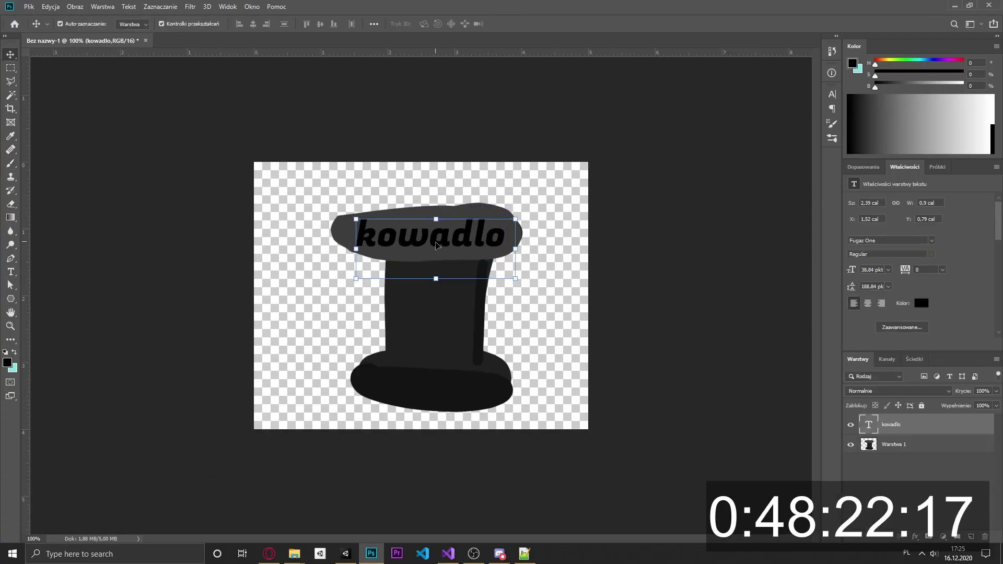
Step: Zoom in on the kowadlo anvil drawing
{"action": "scroll", "coordinate": [468, 226], "scroll_direction": "up", "scroll_amount": 5, "text": "alt"}
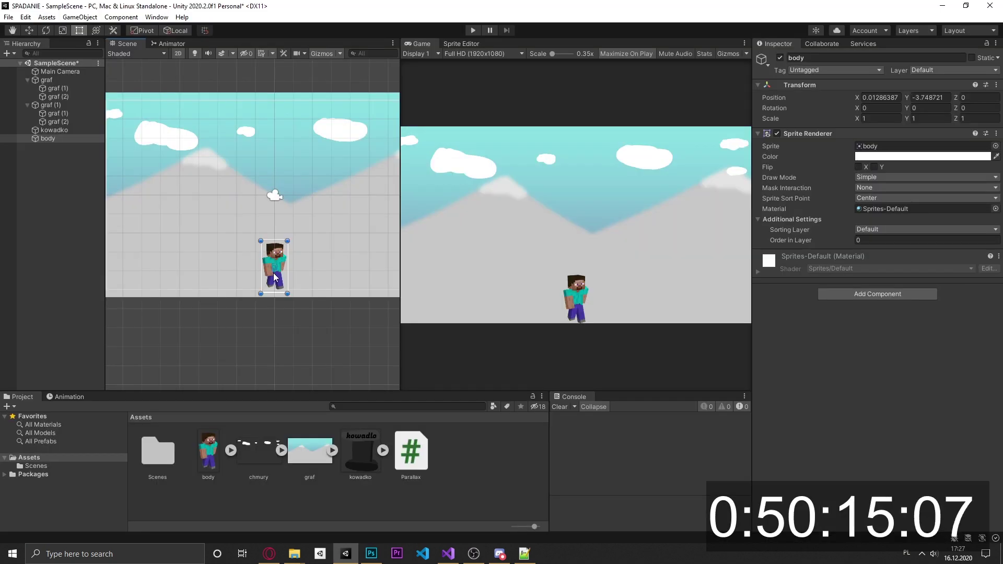
Step: Place the body sprite at (0.1, -3.5), preview the game, and widen the Scene view
{"action": "left_click_drag", "start_coordinate": [283, 276], "coordinate": [281, 270]}
{"action": "scroll", "coordinate": [281, 269], "scroll_direction": "down", "scroll_amount": 3}
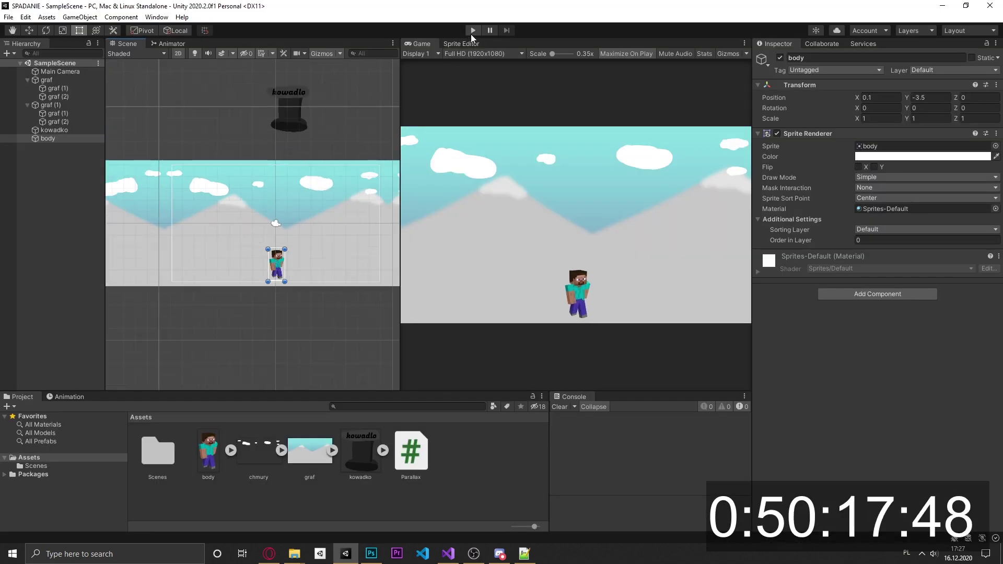
{"action": "left_click", "coordinate": [471, 33]}
{"action": "left_click", "coordinate": [473, 31]}
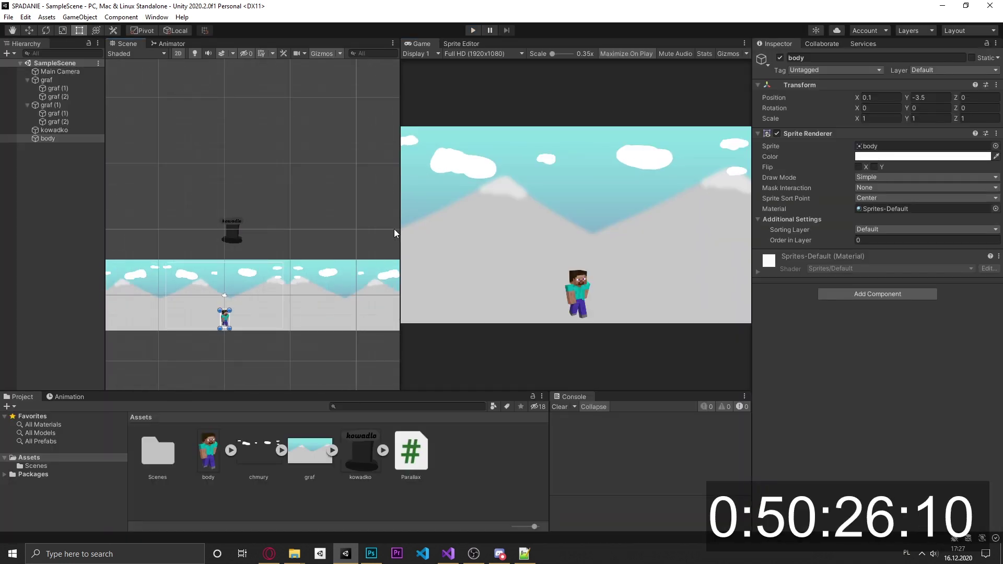
{"action": "left_click_drag", "start_coordinate": [399, 233], "coordinate": [518, 230]}
{"action": "scroll", "coordinate": [356, 225], "scroll_direction": "up", "scroll_amount": 3}
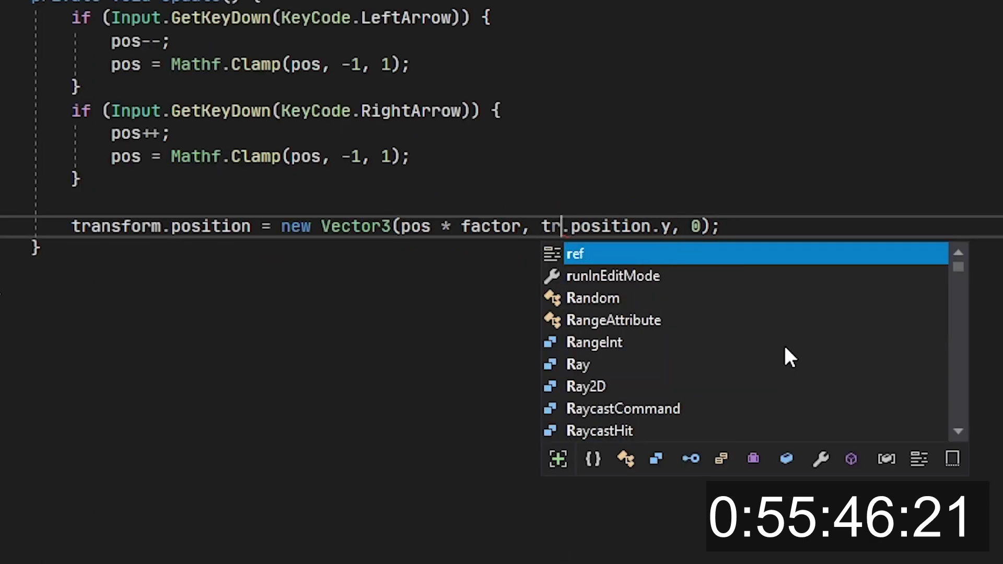
Step: Finish the transform.position line that sets the player's x to pos * factor
{"action": "type", "text": "ansform"}
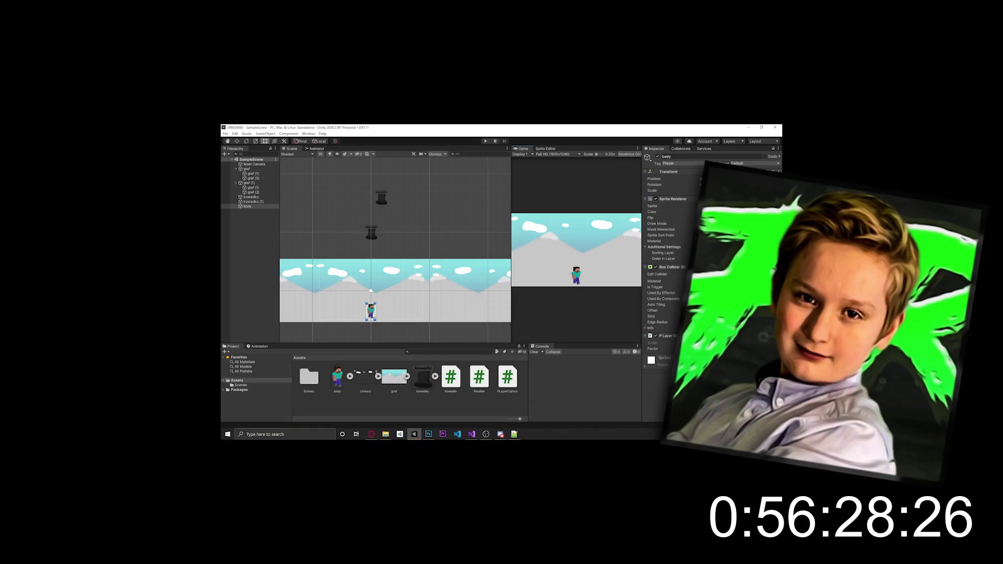
Step: Shift the body player sprite left, then slightly right, in the Scene view
{"action": "left_click_drag", "start_coordinate": [372, 314], "coordinate": [327, 316]}
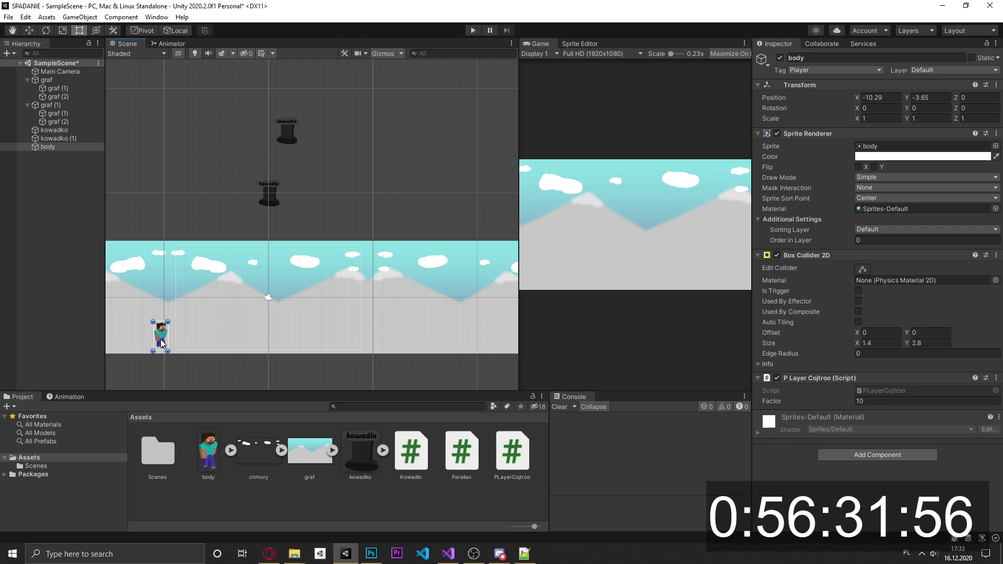
{"action": "middle_click_drag", "start_coordinate": [162, 343], "coordinate": [321, 304]}
{"action": "scroll", "coordinate": [286, 314], "scroll_direction": "up", "scroll_amount": 5}
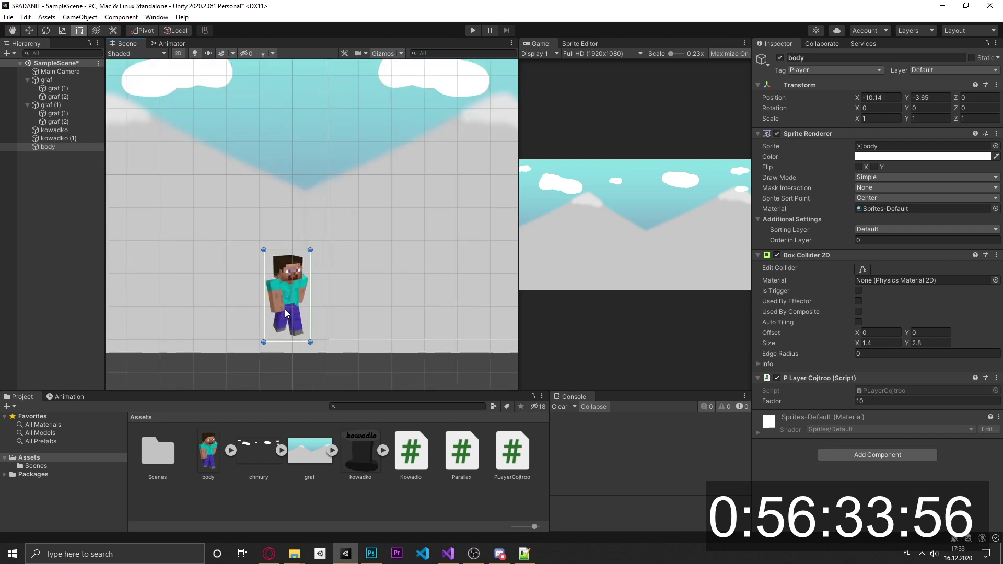
{"action": "scroll", "coordinate": [286, 314], "scroll_direction": "down", "scroll_amount": 2}
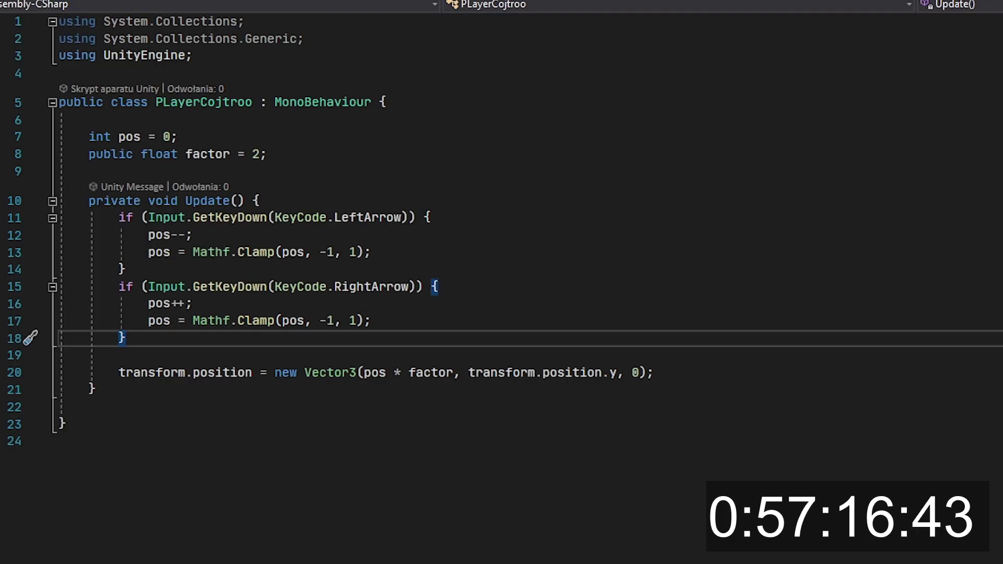
Step: Delete the template Start and Update methods from KowadloGeneretor.cs
{"action": "mouse_move", "coordinate": [97, 334]}
{"action": "left_mouse_down"}
{"action": "mouse_move", "coordinate": [105, 166]}
{"action": "mouse_move", "coordinate": [63, 137]}
{"action": "left_mouse_up"}
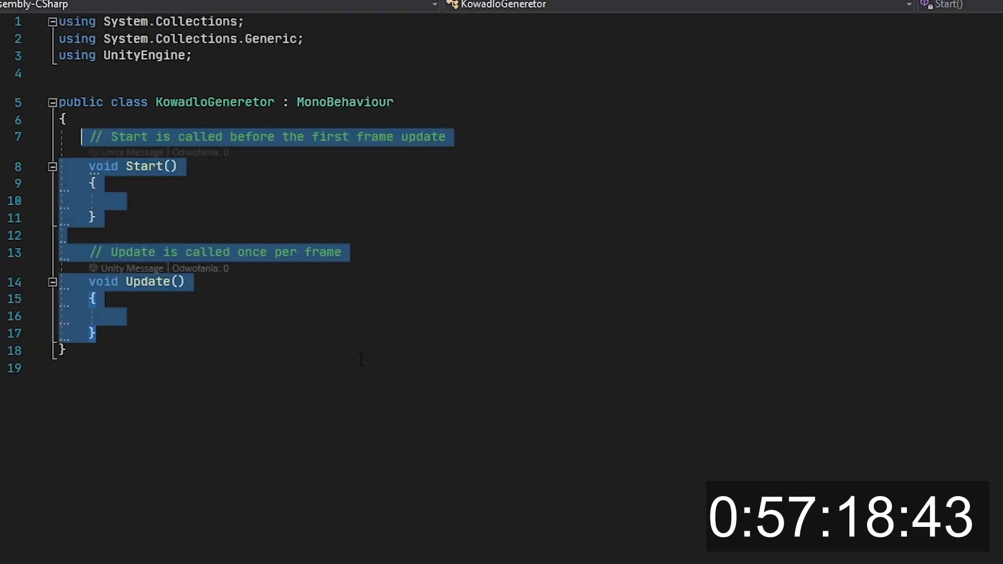
{"action": "key", "text": "Delete"}
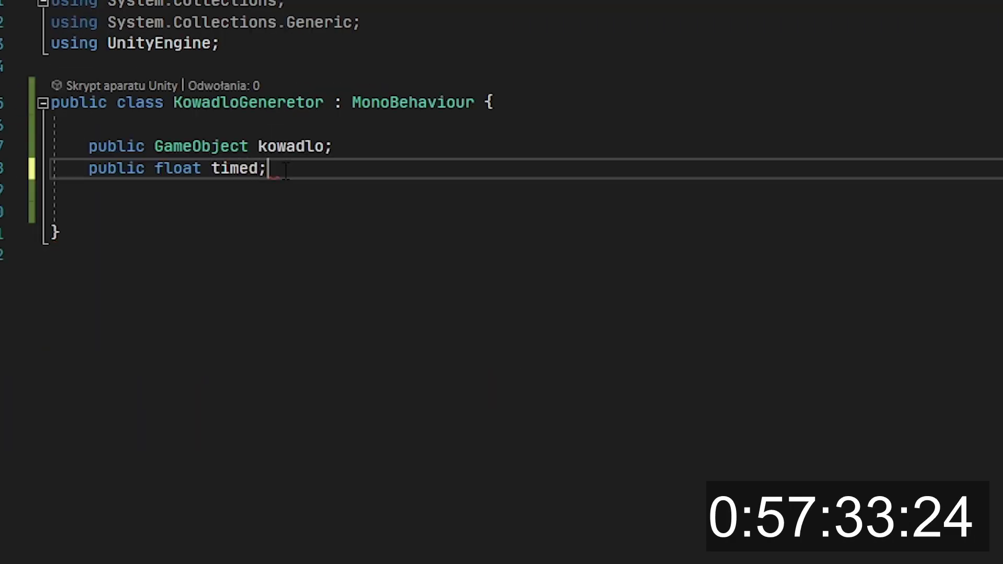
{"action": "key", "text": "Return"}
{"action": "key", "text": "Return"}
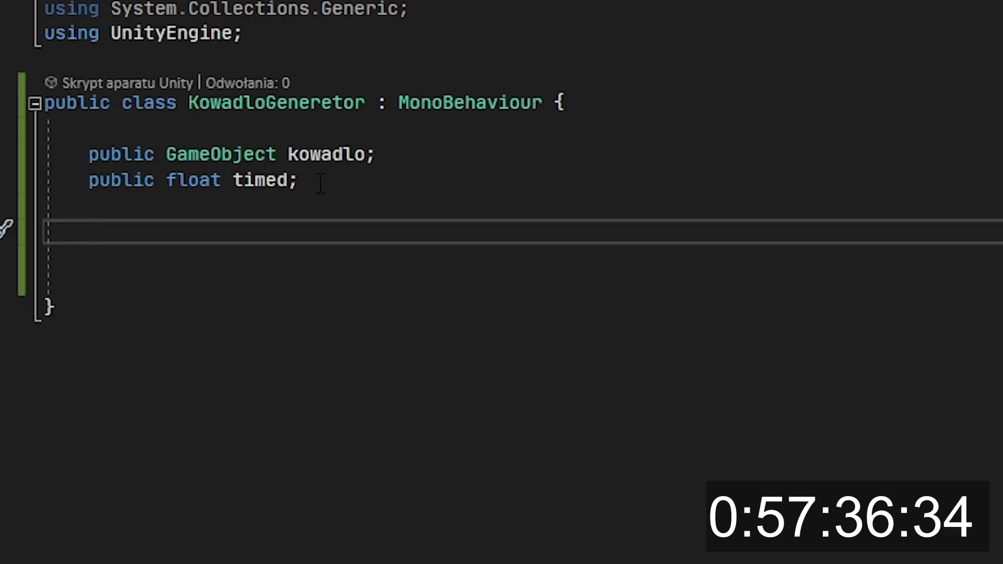
Step: Add an Update method that counts timed down by Time.deltaTime
{"action": "type", "text": "up"}
{"action": "key", "text": "Tab"}
{"action": "type", "text": "timed -= Time.d"}
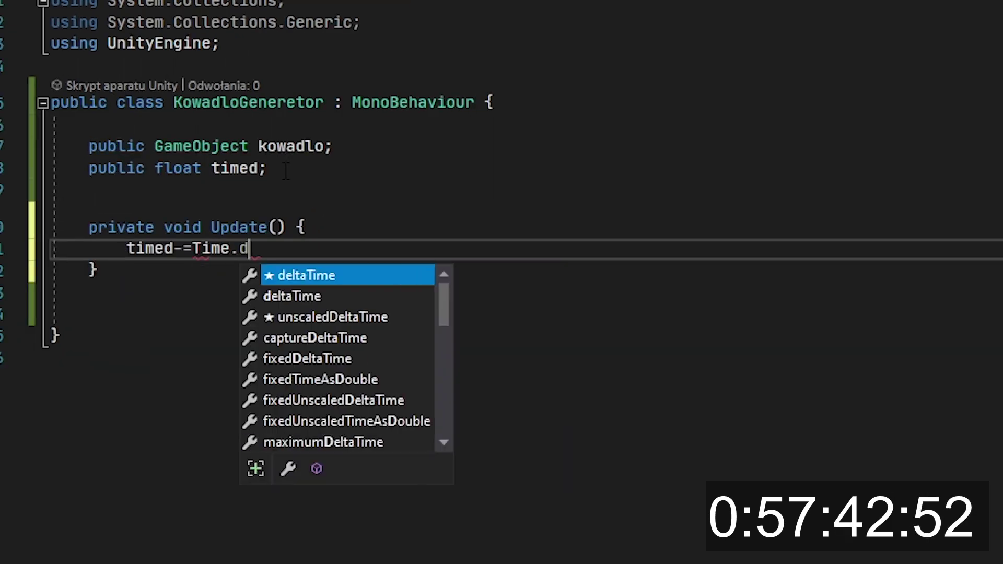
{"action": "key", "text": "Tab"}
{"action": "type", "text": ";"}
{"action": "key", "text": "Return"}
{"action": "type", "text": "if(ti"}
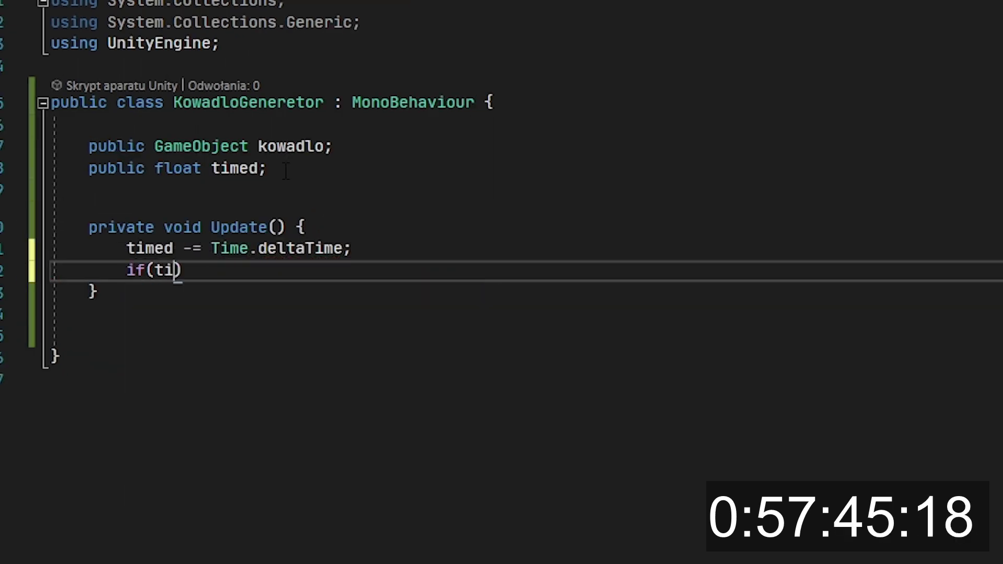
Step: When timed drops below 0, Instantiate the anvil and reset timed to startTime
{"action": "type", "text": "med <"}
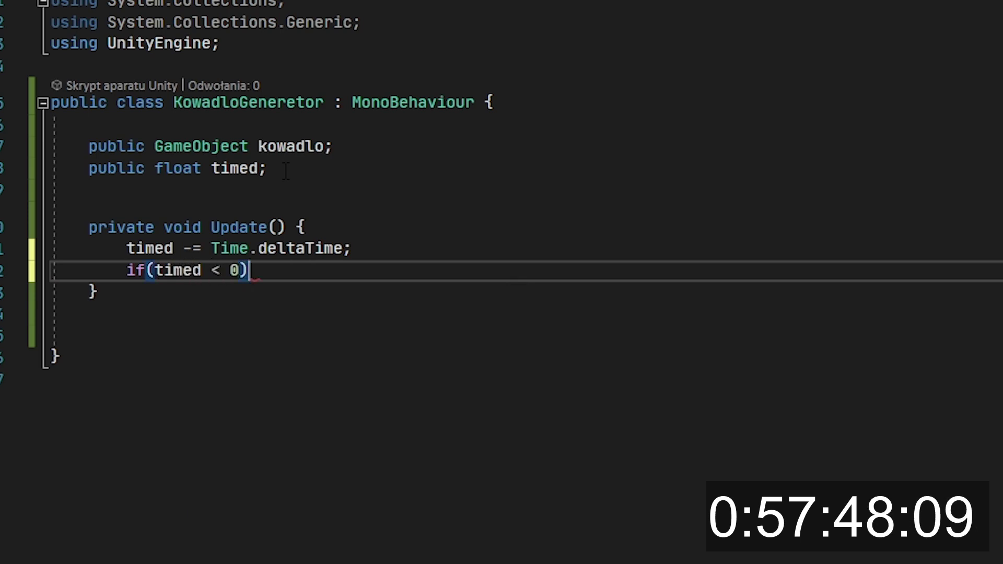
{"action": "type", "text": " 0) {"}
{"action": "key", "text": "Return"}
{"action": "type", "text": "Insta"}
{"action": "key", "text": "Tab"}
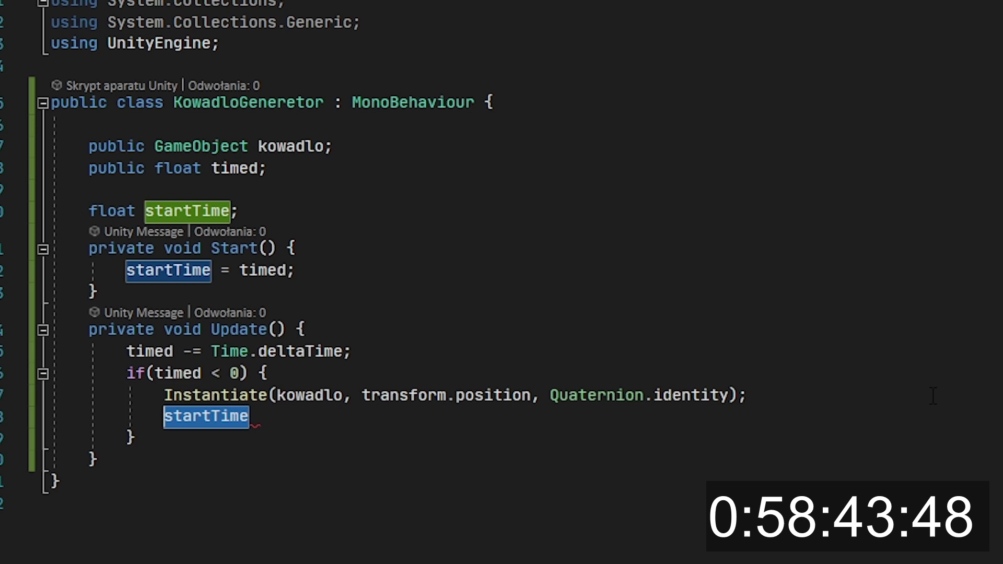
{"action": "key", "text": "Home"}
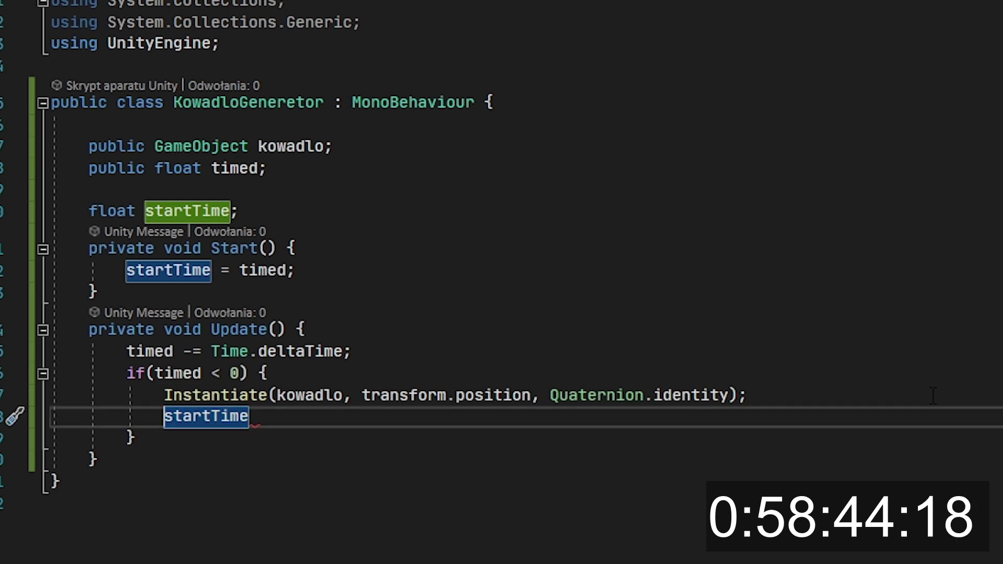
{"action": "type", "text": "tTimed = "}
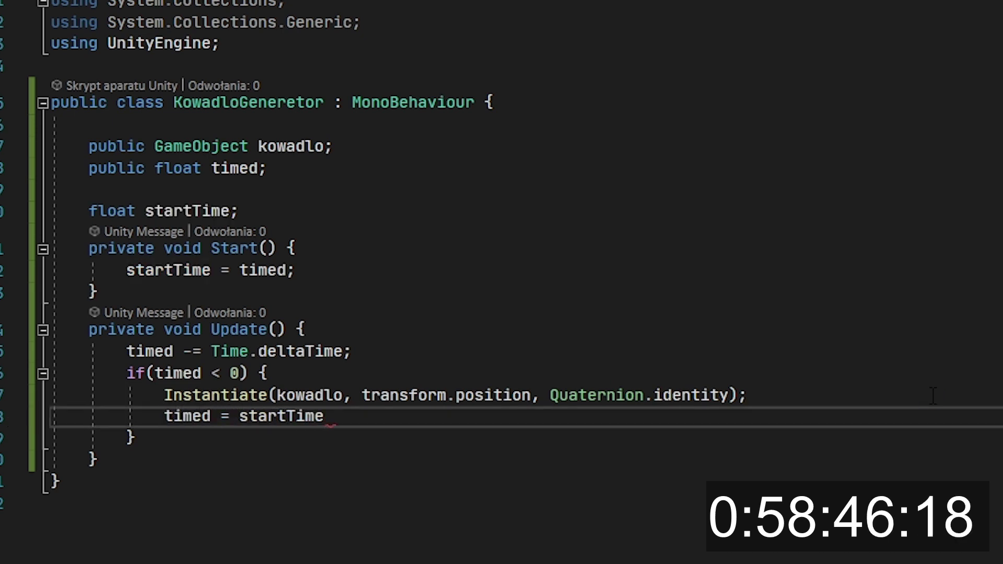
{"action": "type", "text": ";"}
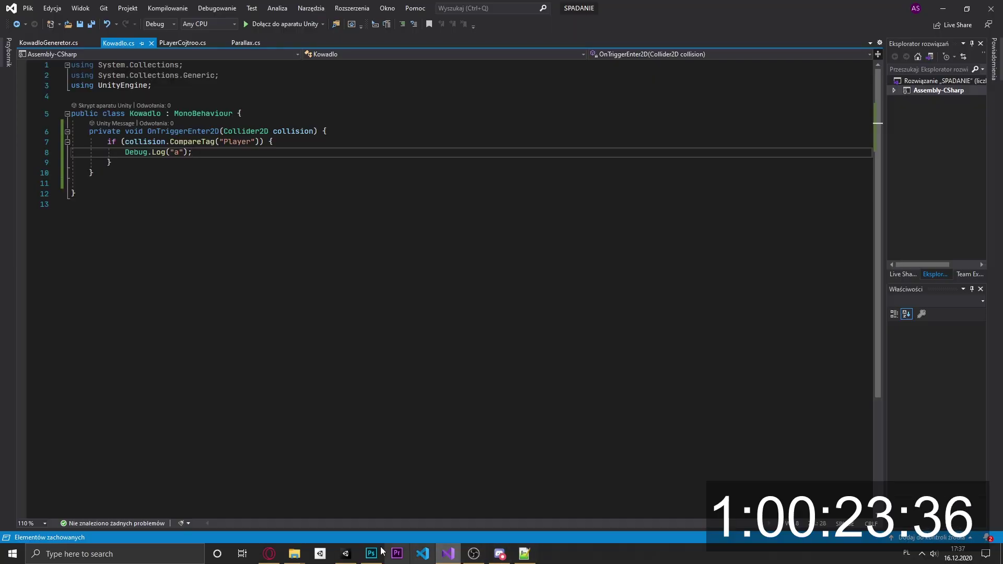
{"action": "left_click", "coordinate": [381, 549]}
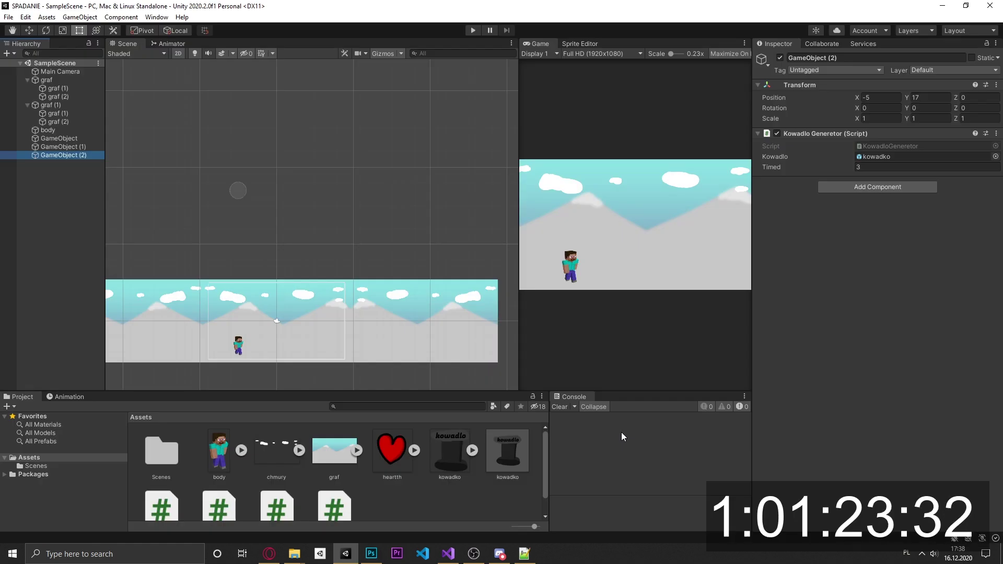
Step: Collapse the graf groups and add a UI Canvas to the Hierarchy
{"action": "left_click", "coordinate": [30, 105]}
{"action": "left_click", "coordinate": [28, 80]}
{"action": "left_click", "coordinate": [27, 90]}
{"action": "right_click", "coordinate": [47, 148]}
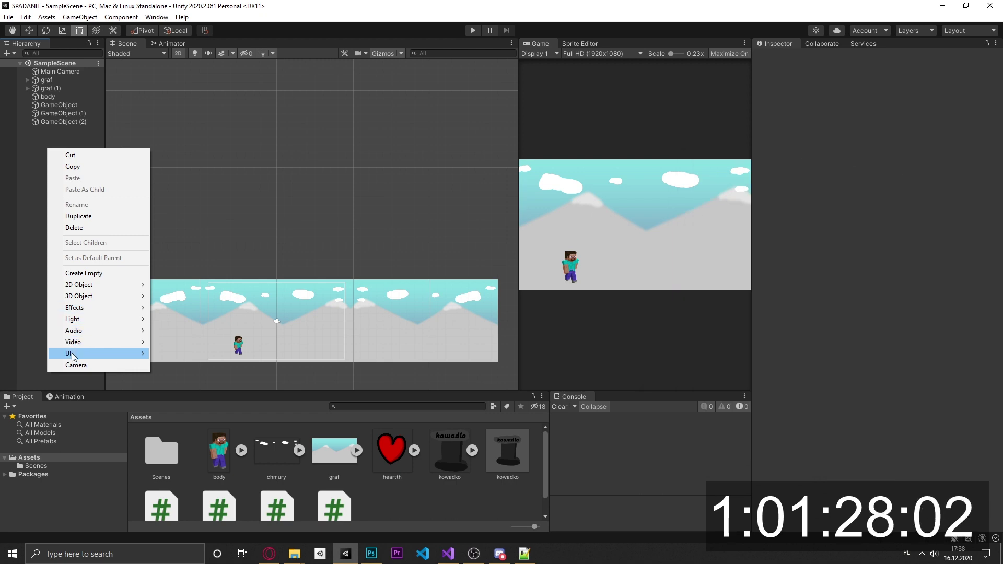
{"action": "mouse_move", "coordinate": [134, 352]}
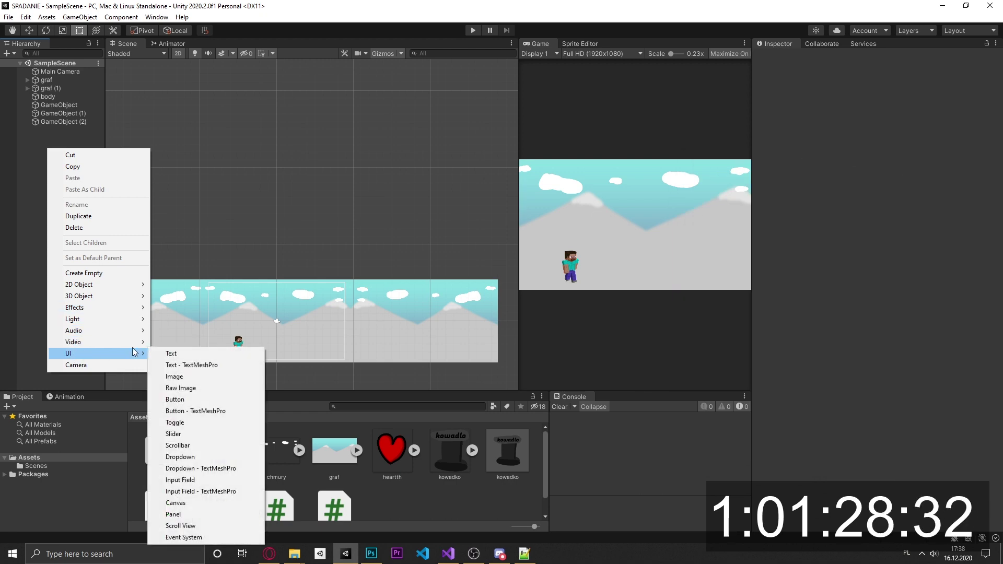
{"action": "left_click", "coordinate": [193, 503]}
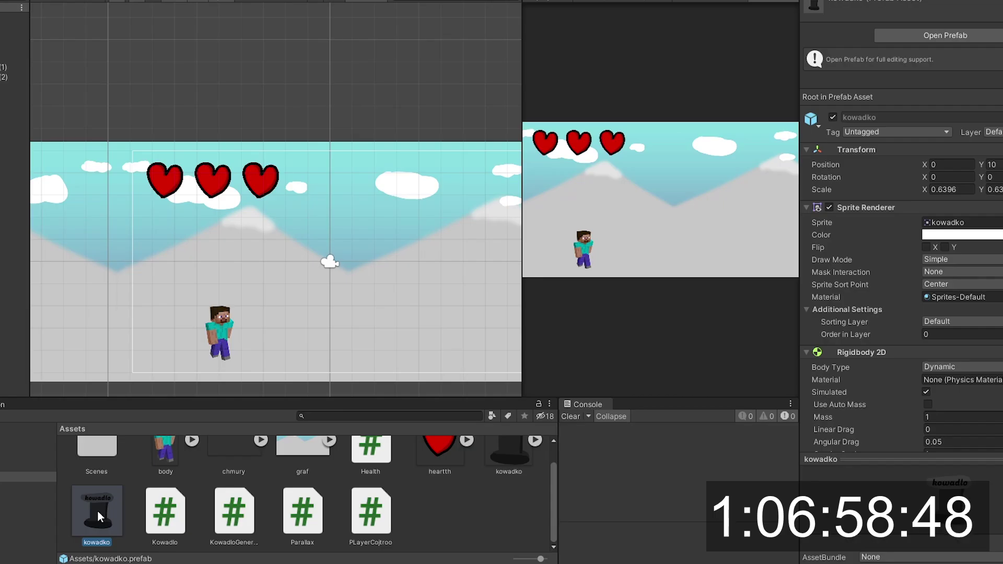
Step: Tick Is Trigger on the kowadko prefab's Box Collider 2D
{"action": "scroll", "coordinate": [196, 212], "scroll_direction": "down", "scroll_amount": 2}
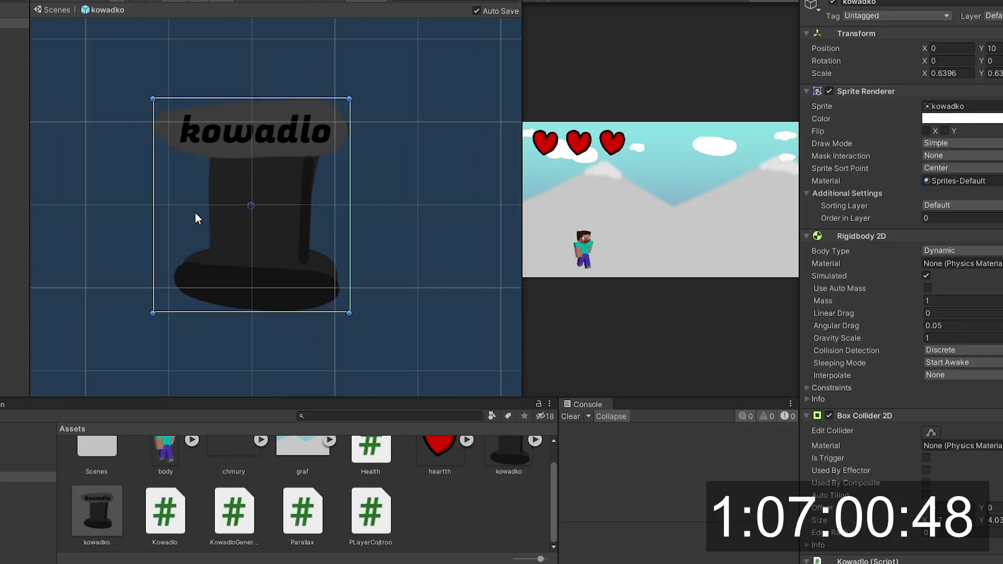
{"action": "scroll", "coordinate": [215, 237], "scroll_direction": "down", "scroll_amount": 2}
{"action": "scroll", "coordinate": [215, 237], "scroll_direction": "down", "scroll_amount": 2}
{"action": "scroll", "coordinate": [218, 284], "scroll_direction": "down", "scroll_amount": 2}
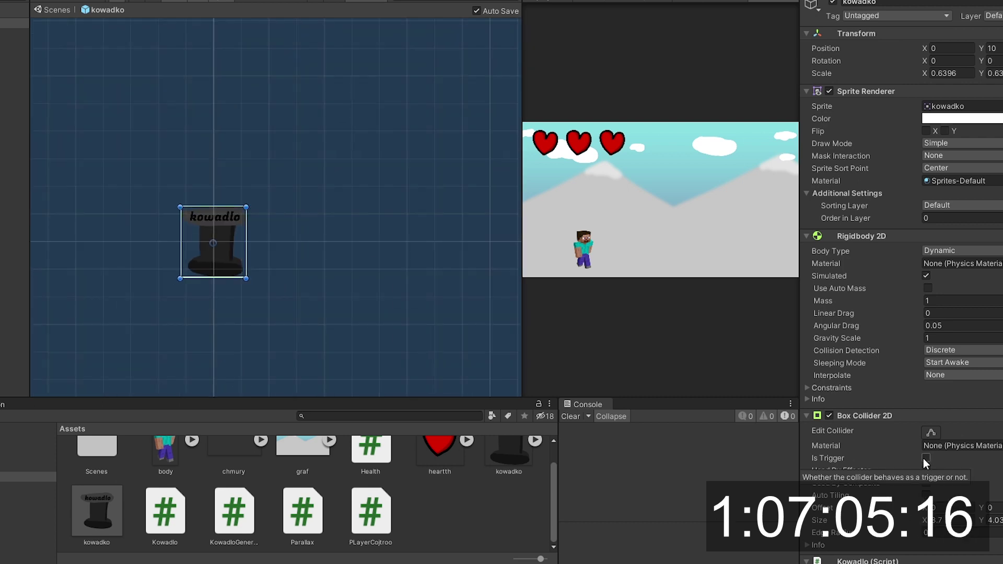
{"action": "left_click", "coordinate": [926, 458]}
{"action": "scroll", "coordinate": [912, 486], "scroll_direction": "down", "scroll_amount": 3}
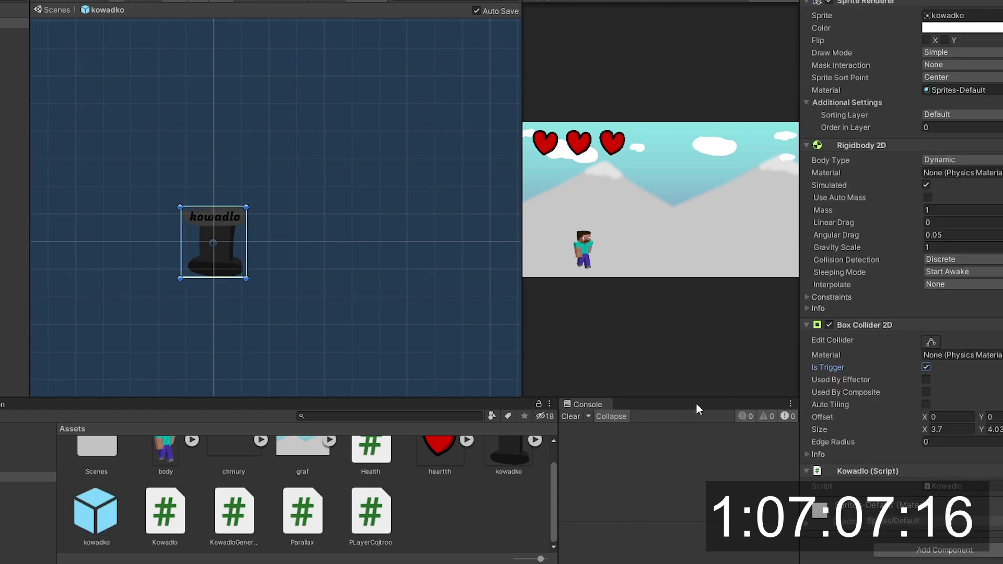
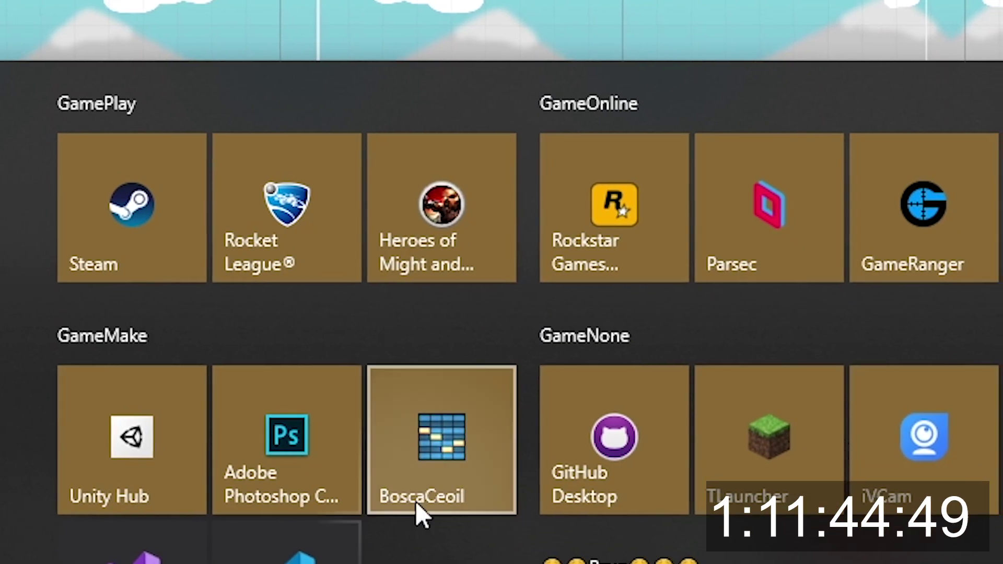
Step: Compose a melody with drum patterns in BoscaCeoil and save the song file
{"action": "left_click", "coordinate": [431, 441]}
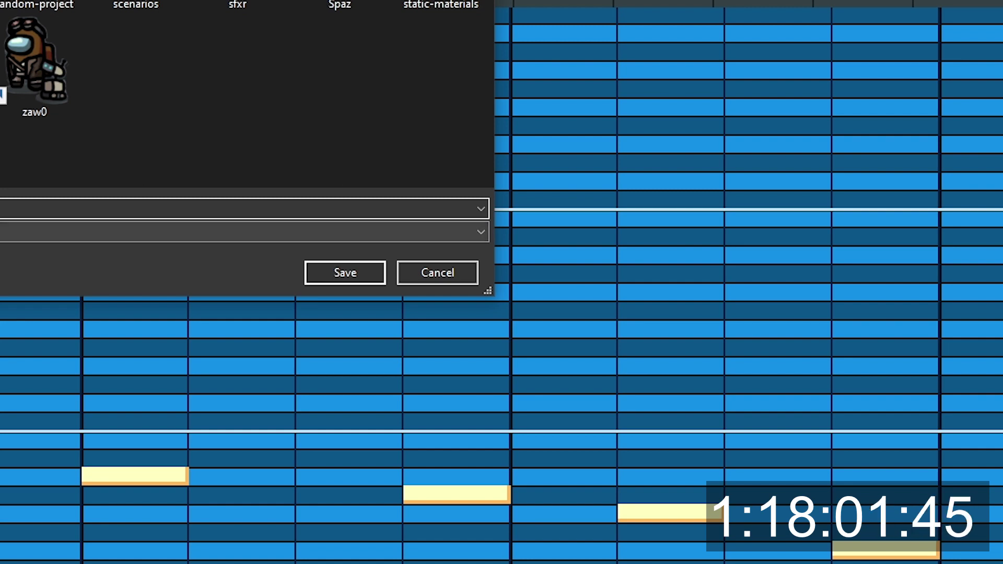
{"action": "key", "text": "Return"}
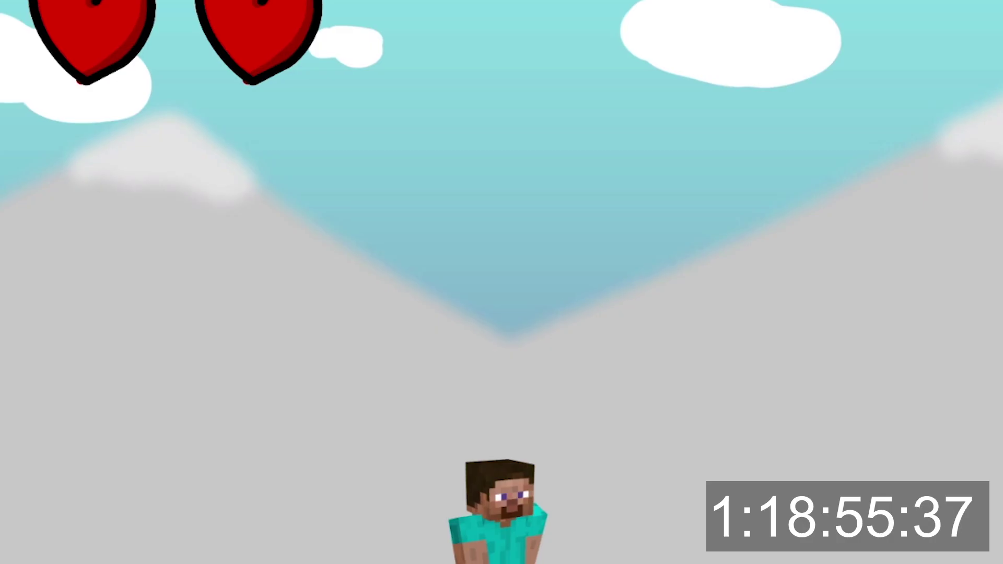
Step: Clear the Console log, then select TextMeshPro and Universal RP in the Package Manager
{"action": "left_click", "coordinate": [609, 436]}
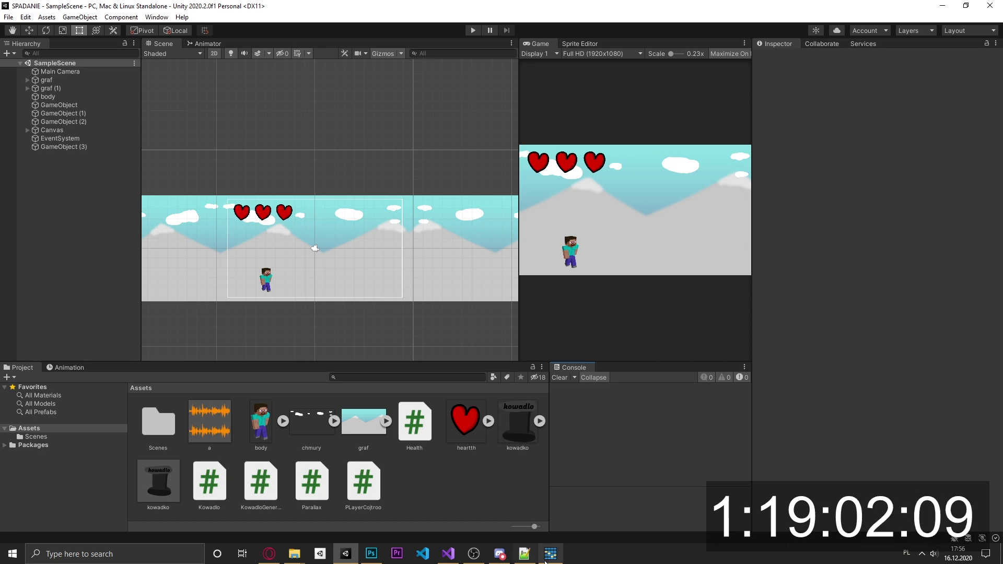
{"action": "left_click", "coordinate": [545, 563]}
{"action": "left_click", "coordinate": [552, 561]}
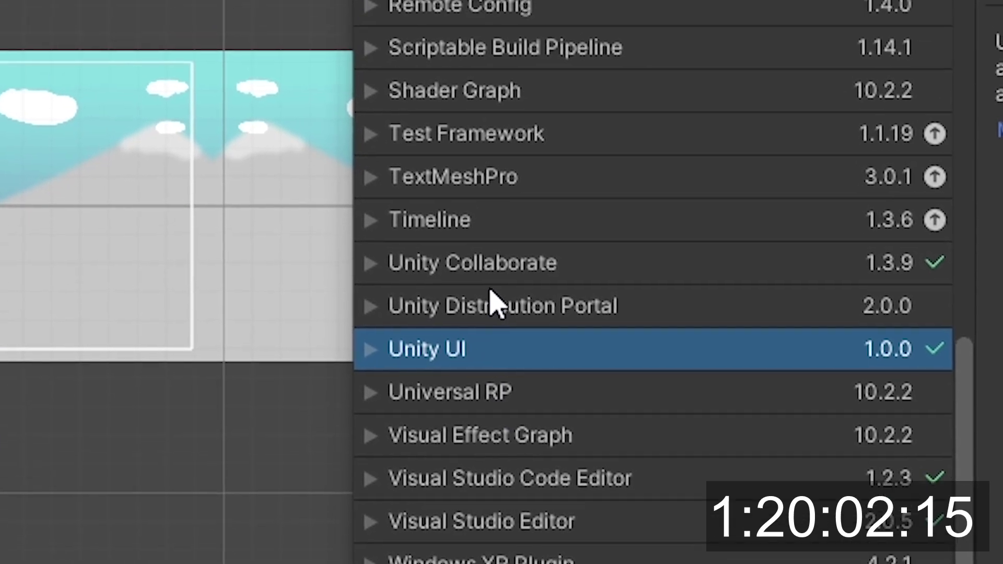
{"action": "left_click", "coordinate": [483, 258]}
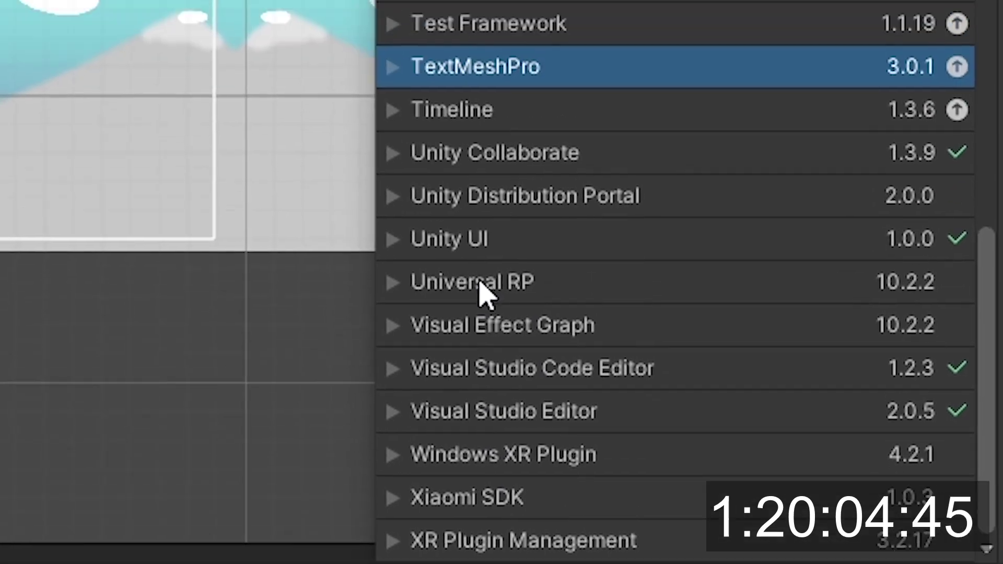
{"action": "left_click", "coordinate": [480, 284]}
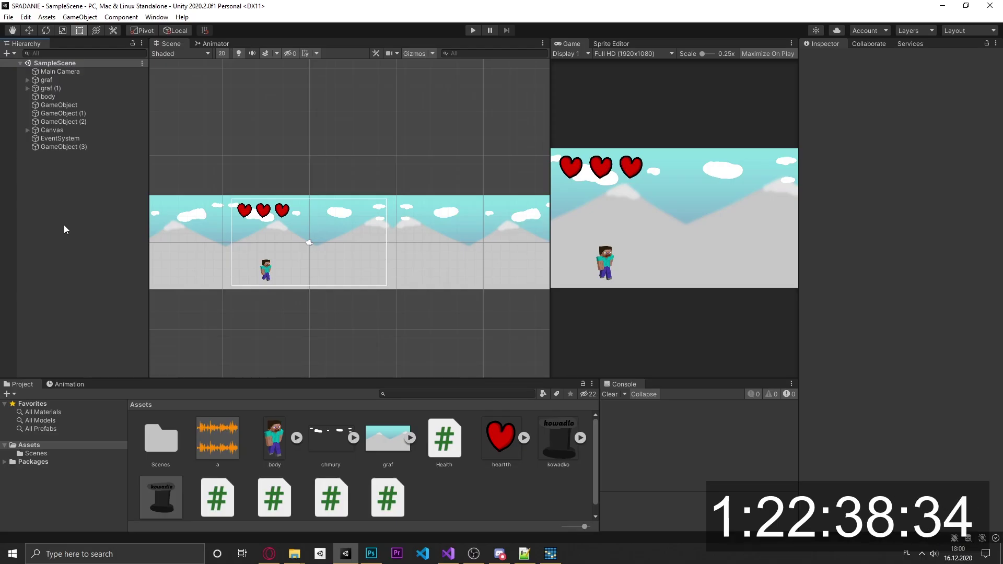
Step: Give the Main Camera a URP Volume with Bloom, Chromatic Aberration and Vignette, and widen the Game view
{"action": "left_click", "coordinate": [25, 16]}
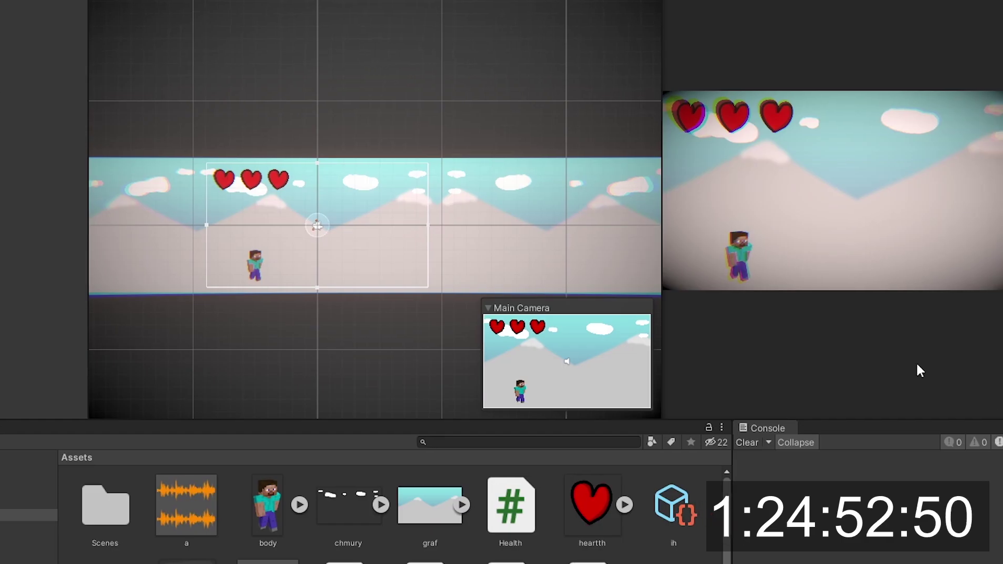
{"action": "left_click_drag", "start_coordinate": [646, 103], "coordinate": [160, 191]}
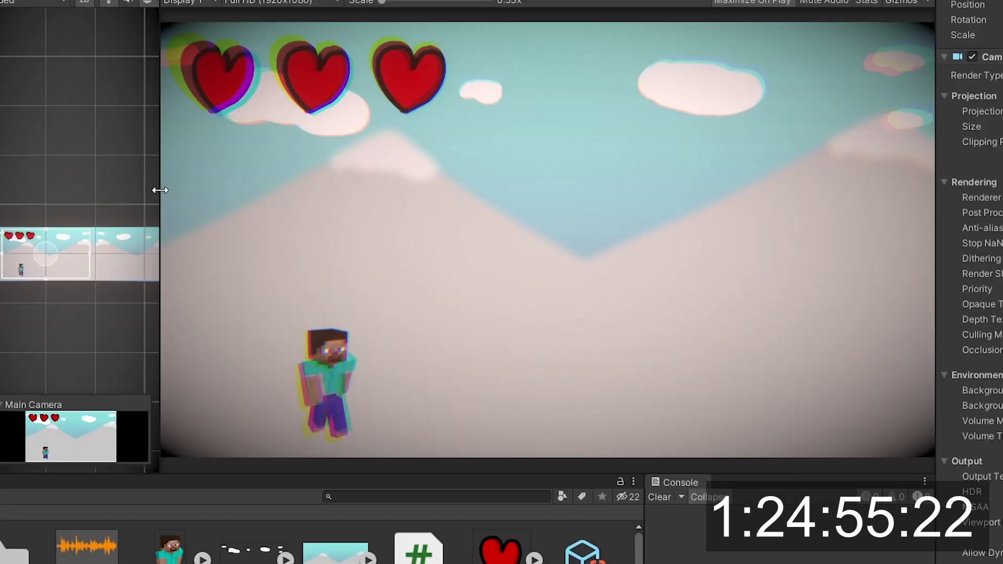
{"action": "scroll", "coordinate": [969, 282], "scroll_direction": "down", "scroll_amount": 3}
{"action": "scroll", "coordinate": [970, 282], "scroll_direction": "down", "scroll_amount": 6}
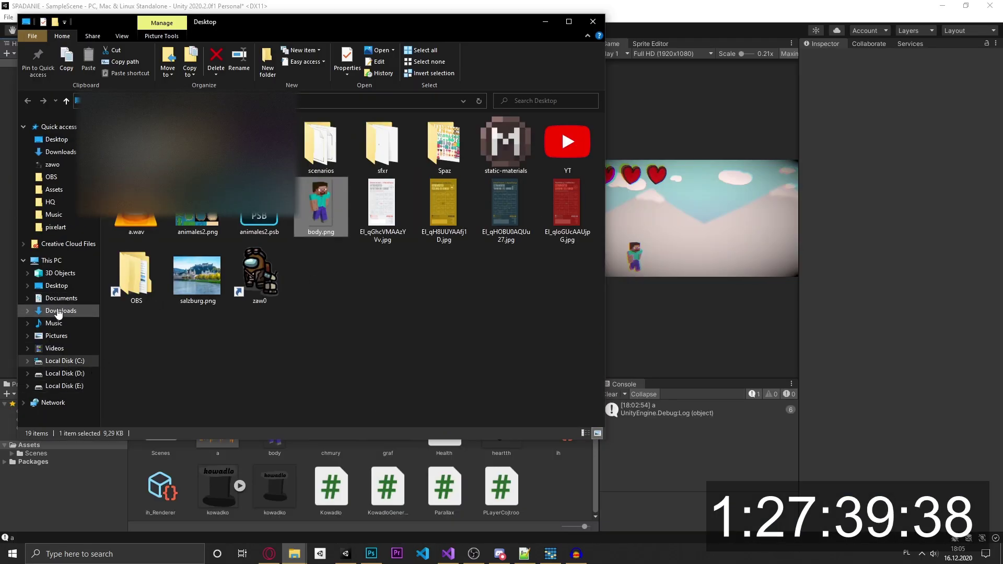
Step: Import the two downloaded sounds into Assets and add an audio source to the kowadko prefab
{"action": "left_click", "coordinate": [59, 311]}
{"action": "mouse_move", "coordinate": [198, 173]}
{"action": "left_mouse_down"}
{"action": "mouse_move", "coordinate": [457, 398]}
{"action": "mouse_move", "coordinate": [511, 487]}
{"action": "left_mouse_up"}
{"action": "left_click", "coordinate": [532, 504]}
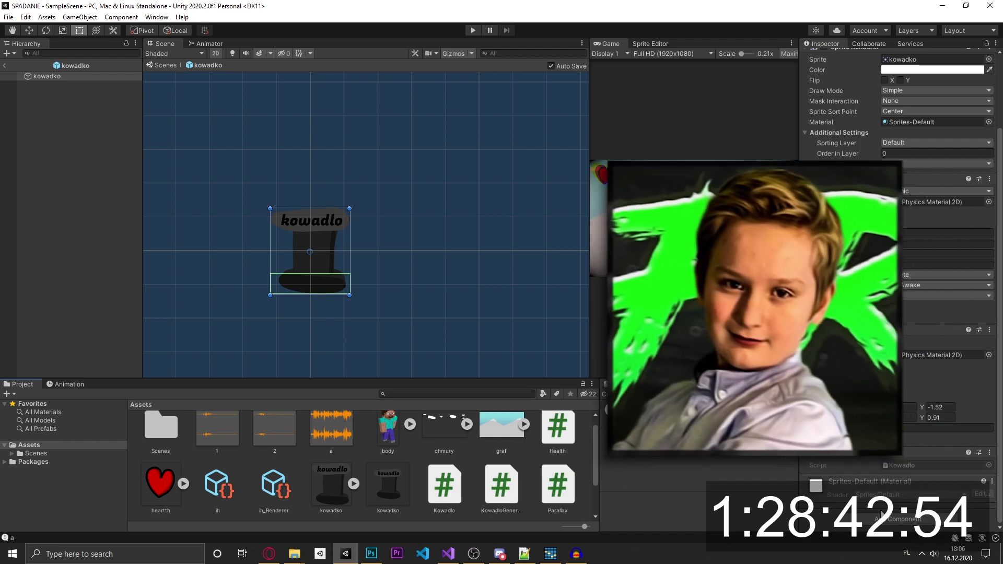
{"action": "left_click_drag", "start_coordinate": [274, 428], "coordinate": [47, 76]}
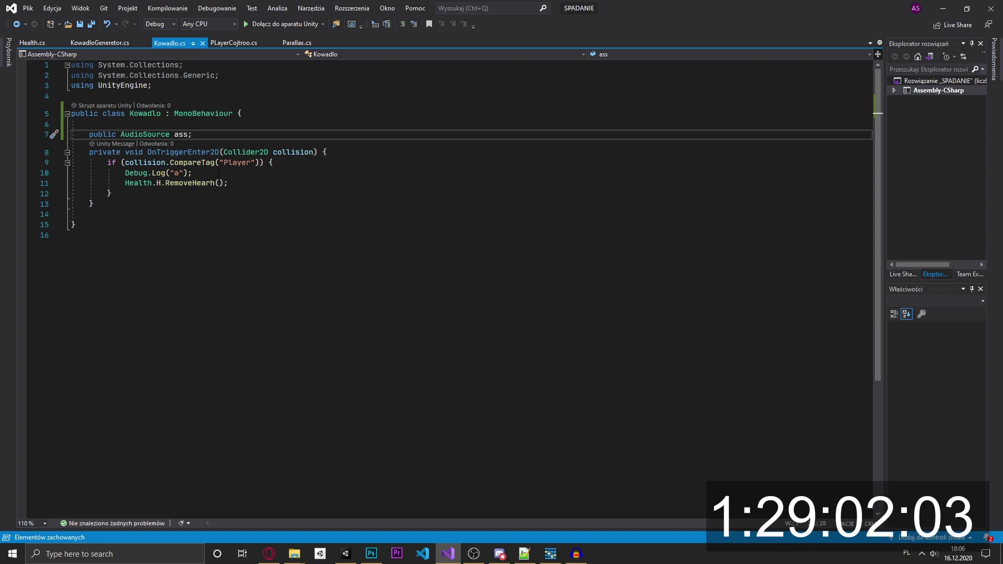
Step: Replace Debug.Log with ass.Play() in OnTriggerEnter2D and add a field line below the class declaration
{"action": "left_click", "coordinate": [199, 173]}
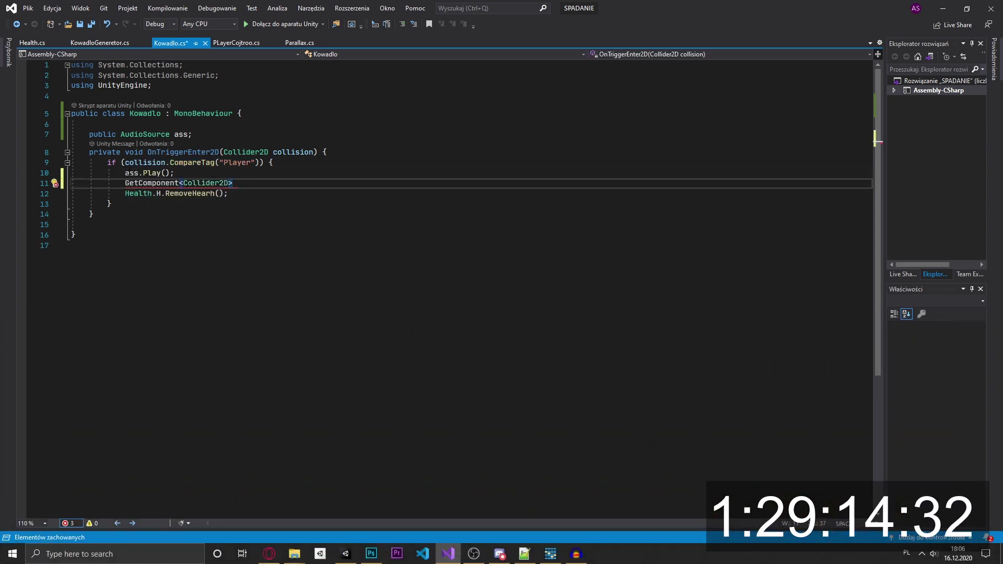
{"action": "left_click", "coordinate": [215, 113]}
{"action": "key", "text": "Down"}
{"action": "key", "text": "Return"}
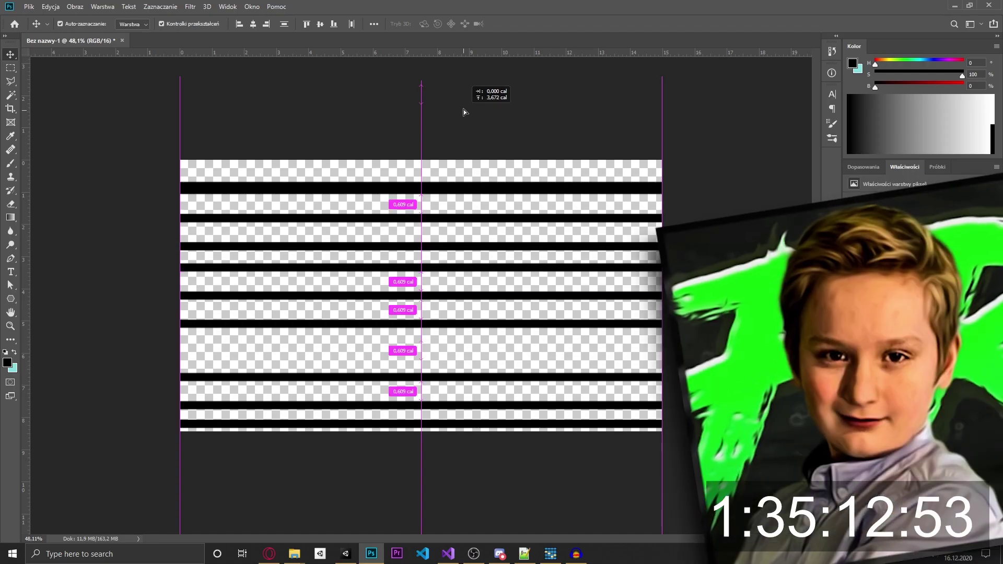
Step: Reposition a stripe and quick-export the pattern as PNG 'paski' into the project's Assets
{"action": "left_click_drag", "start_coordinate": [463, 109], "coordinate": [463, 67]}
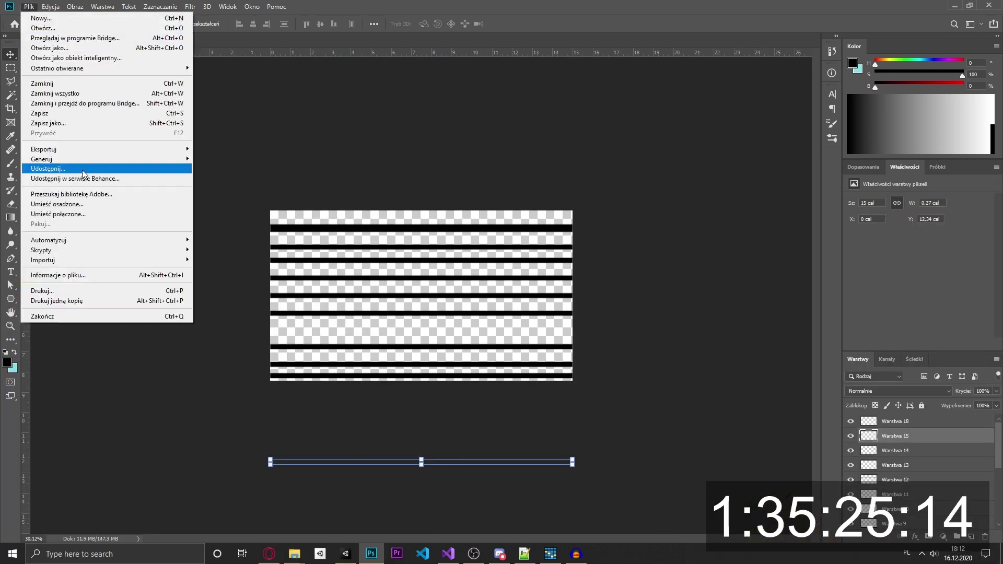
{"action": "mouse_move", "coordinate": [104, 152]}
{"action": "left_click", "coordinate": [282, 149]}
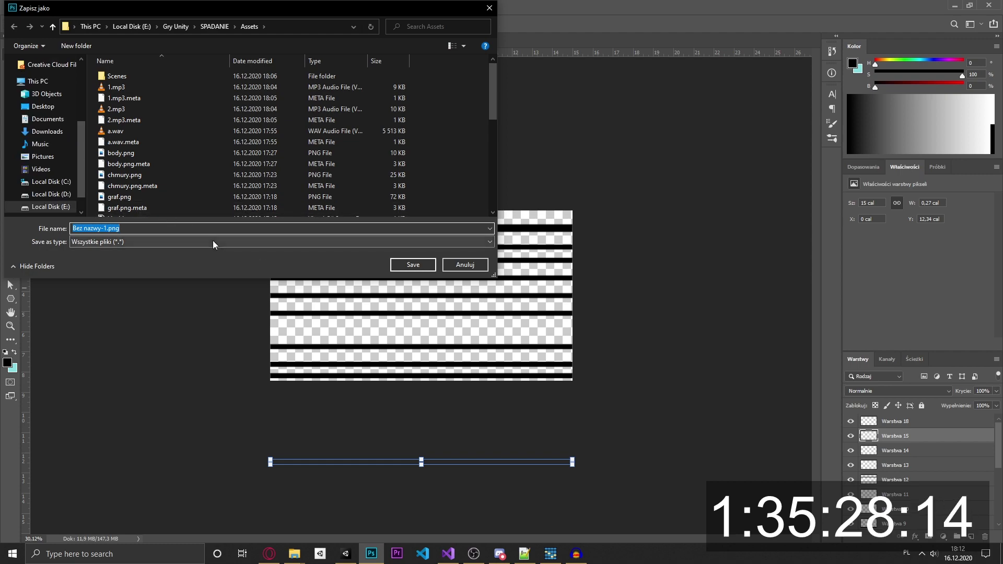
{"action": "type", "text": "paski"}
{"action": "key", "text": "Return"}
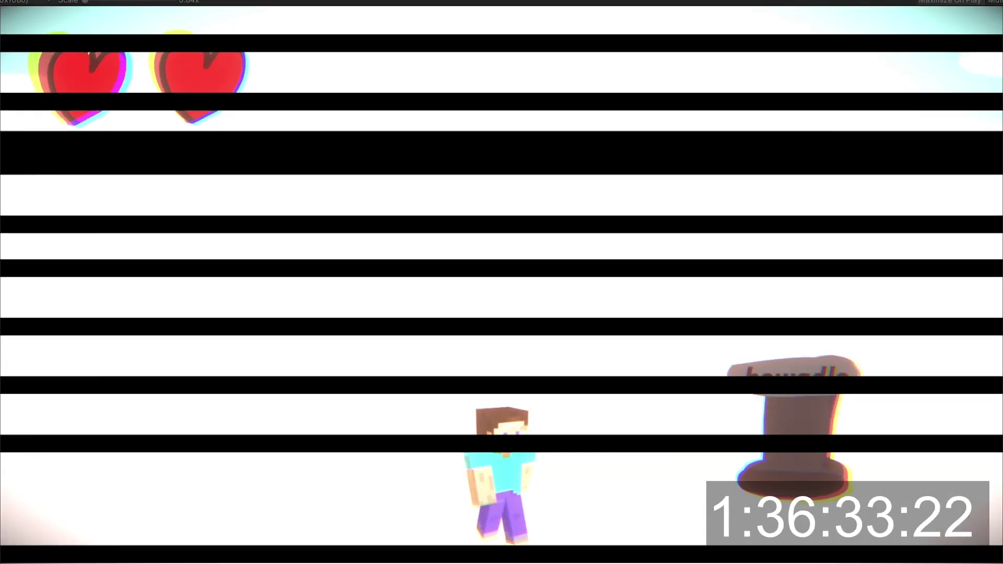
Step: Stop Play mode and set the Film Grain type to Thin 1
{"action": "key", "text": "ctrl+p"}
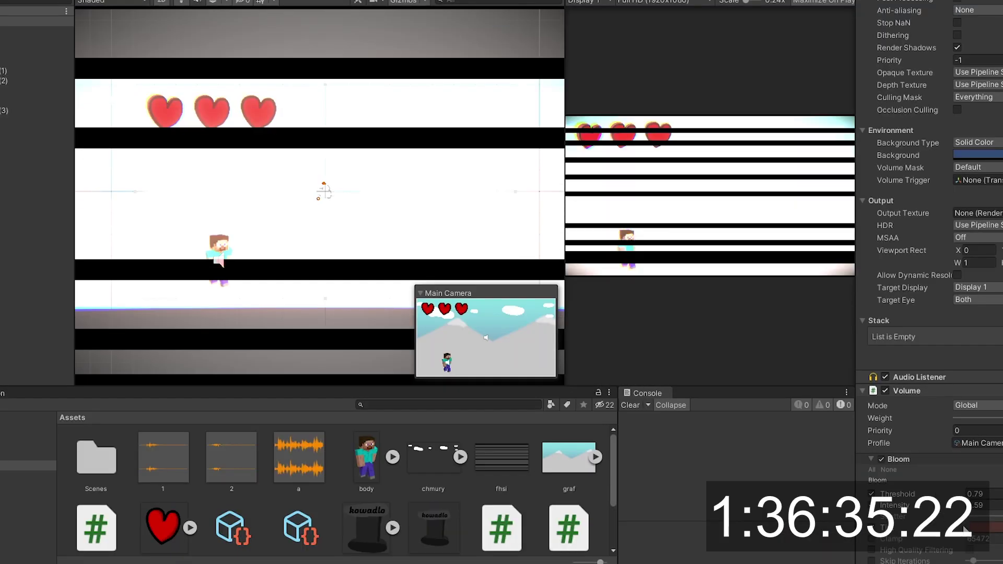
{"action": "scroll", "coordinate": [930, 283], "scroll_direction": "down", "scroll_amount": 10}
{"action": "left_click", "coordinate": [919, 520]}
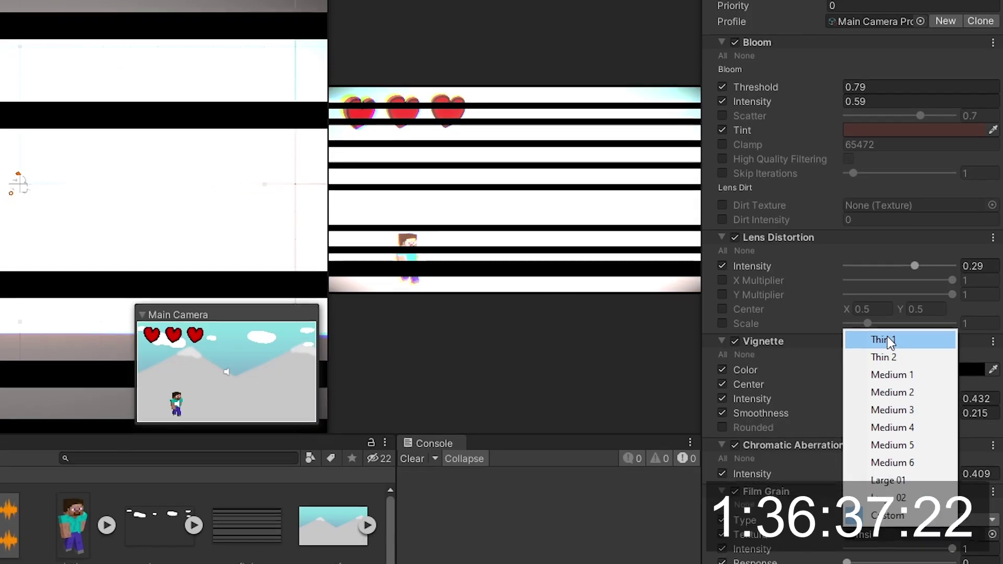
{"action": "left_click", "coordinate": [890, 340]}
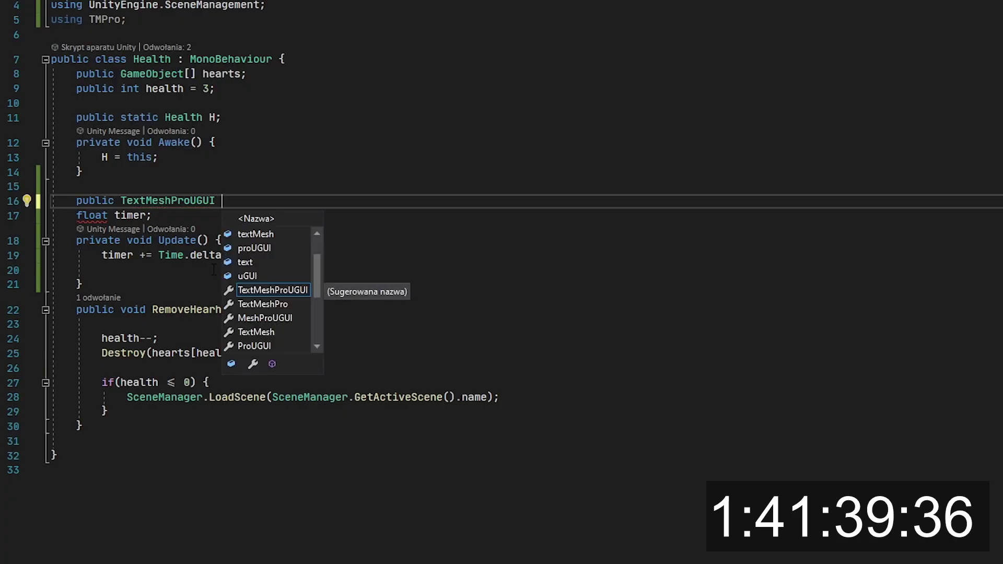
Step: Name the TextMeshProUGUI field 'txt' and begin the timer code in Update()
{"action": "type", "text": "txt;"}
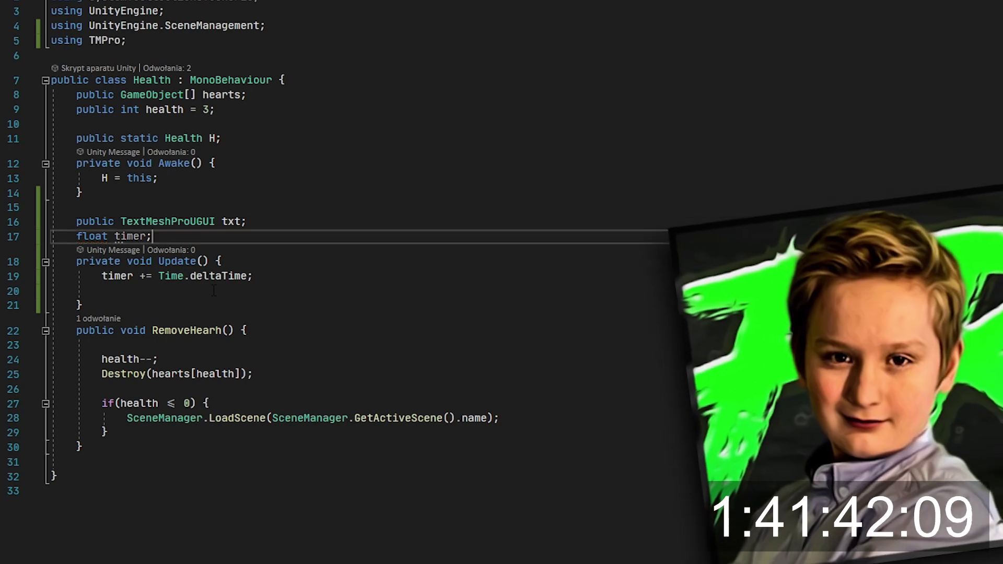
{"action": "left_click", "coordinate": [214, 270]}
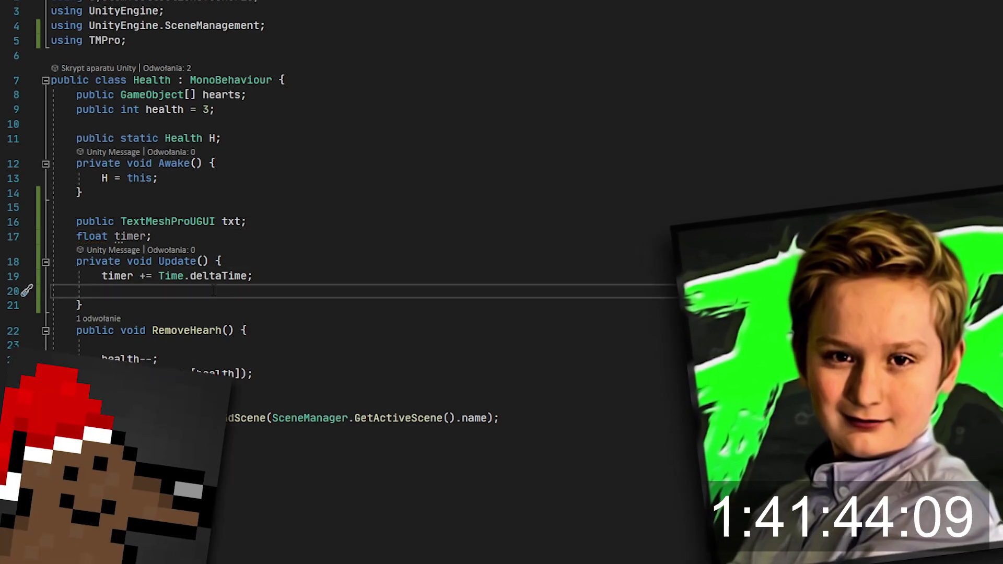
{"action": "type", "text": "t"}
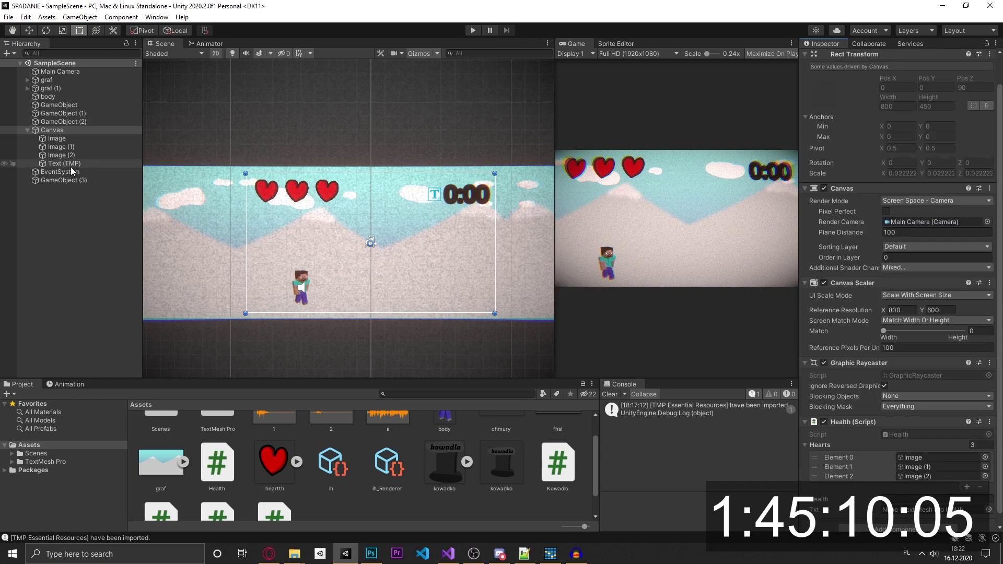
Step: Assign the Text (TMP) object to the Health script's Txt field and outline the timer text at thickness 0.181
{"action": "left_click_drag", "start_coordinate": [67, 164], "coordinate": [903, 510]}
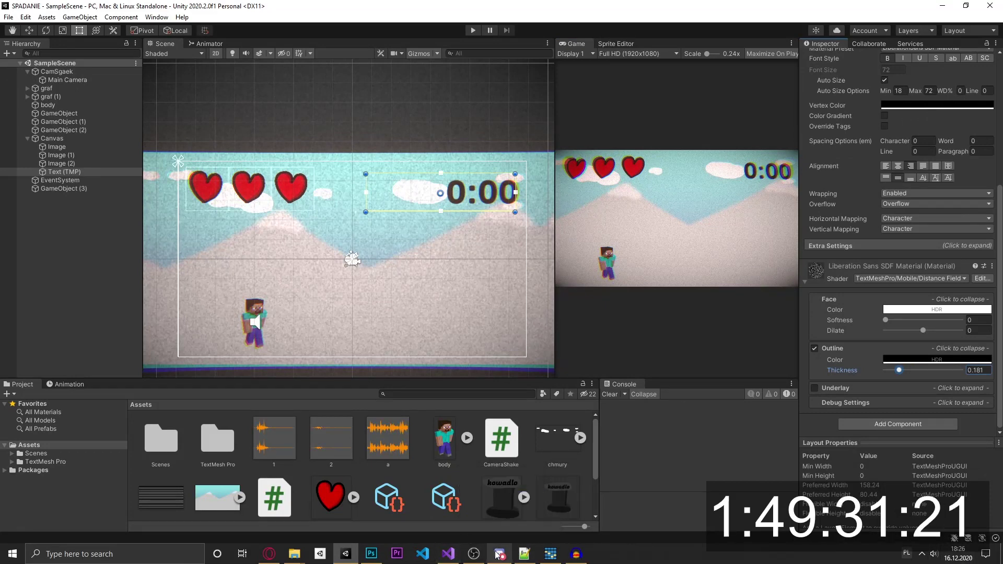
{"action": "left_click", "coordinate": [454, 558]}
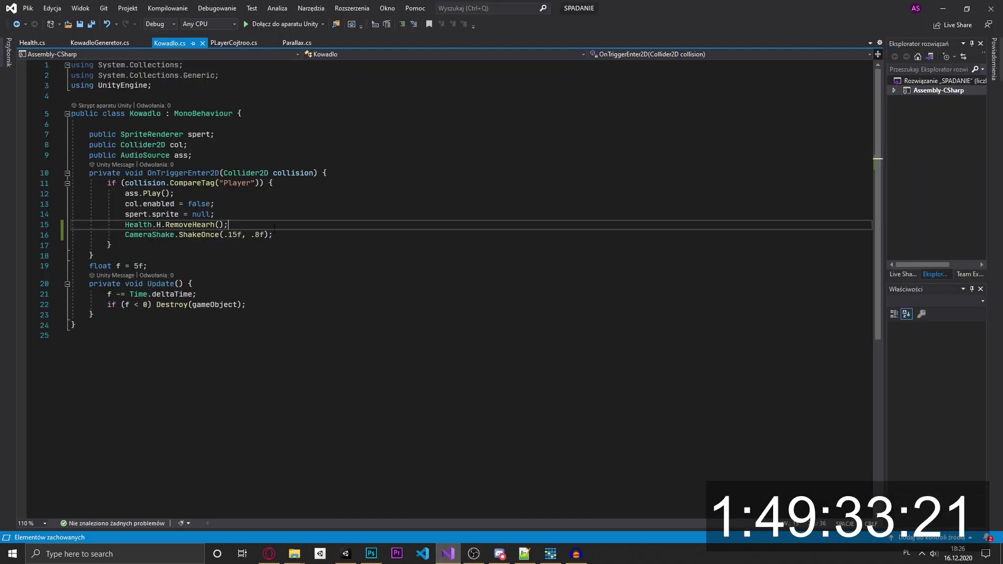
Step: In Health.cs, insert an empty line inside RemoveHearh's if(health <= 0) block
{"action": "left_click", "coordinate": [218, 42]}
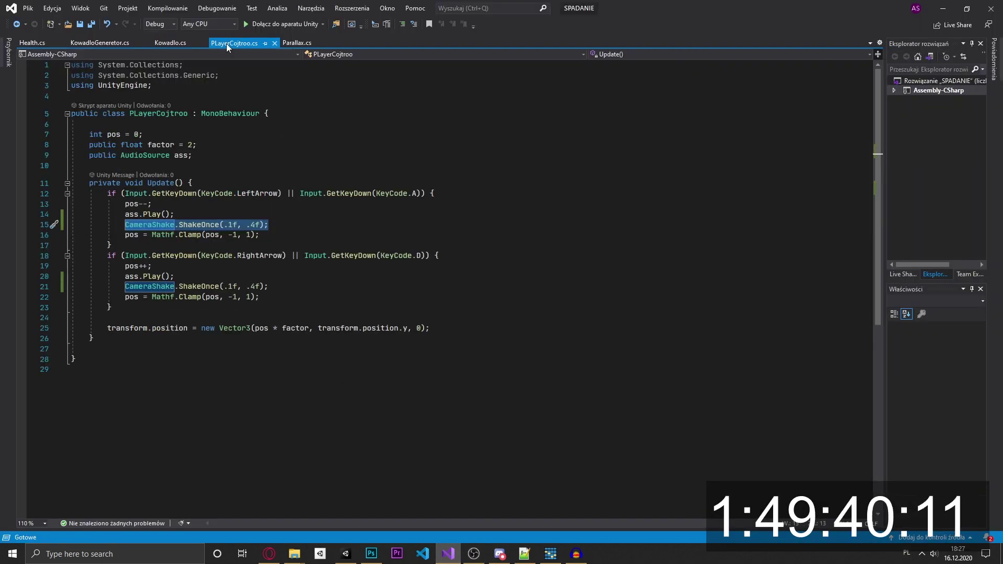
{"action": "left_click", "coordinate": [30, 44]}
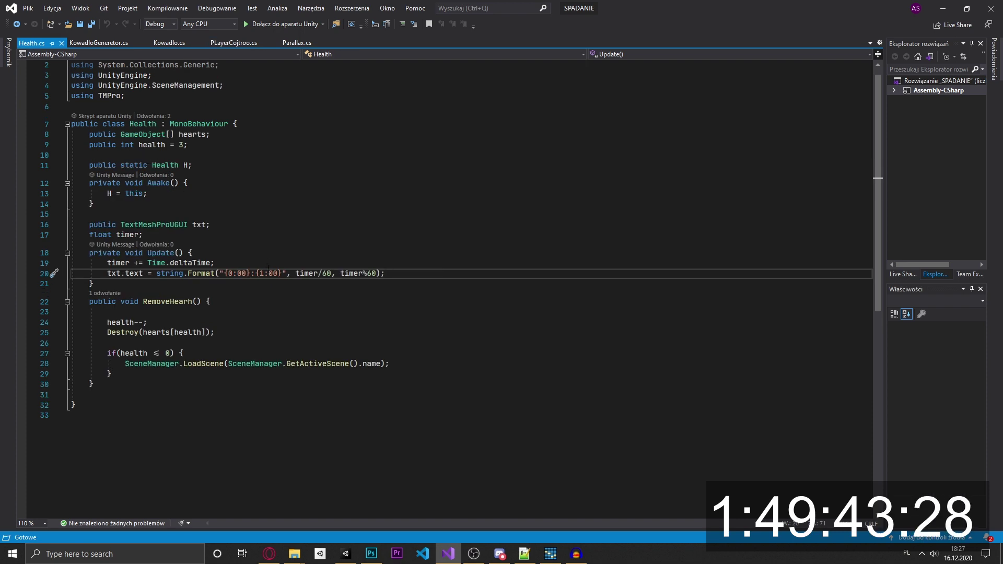
{"action": "left_click", "coordinate": [401, 346]}
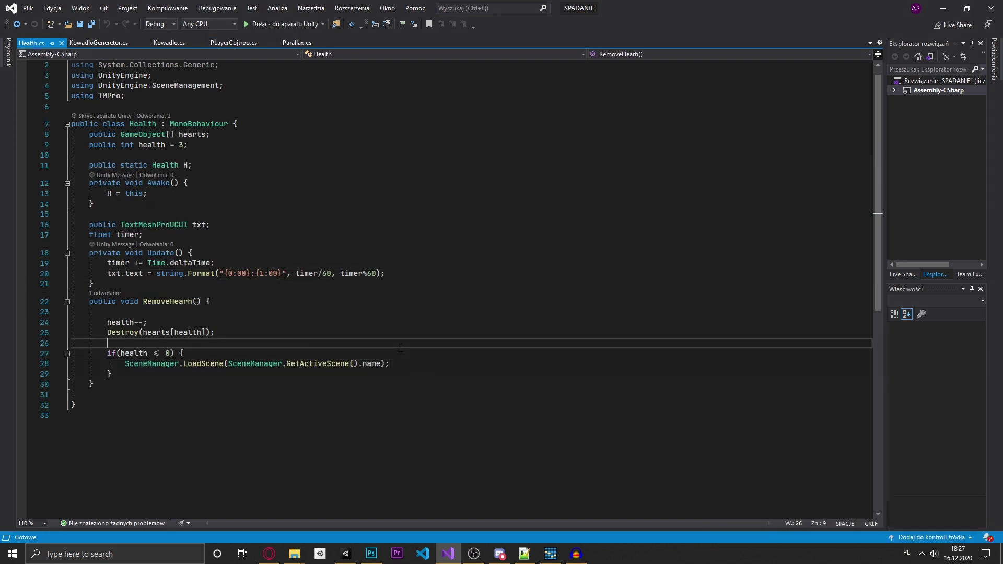
{"action": "key", "text": "Return"}
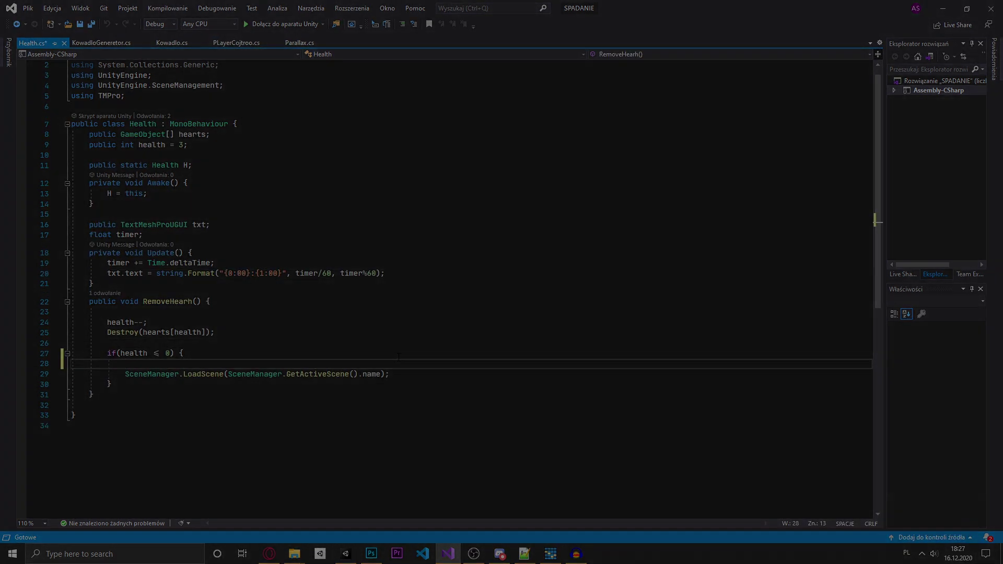
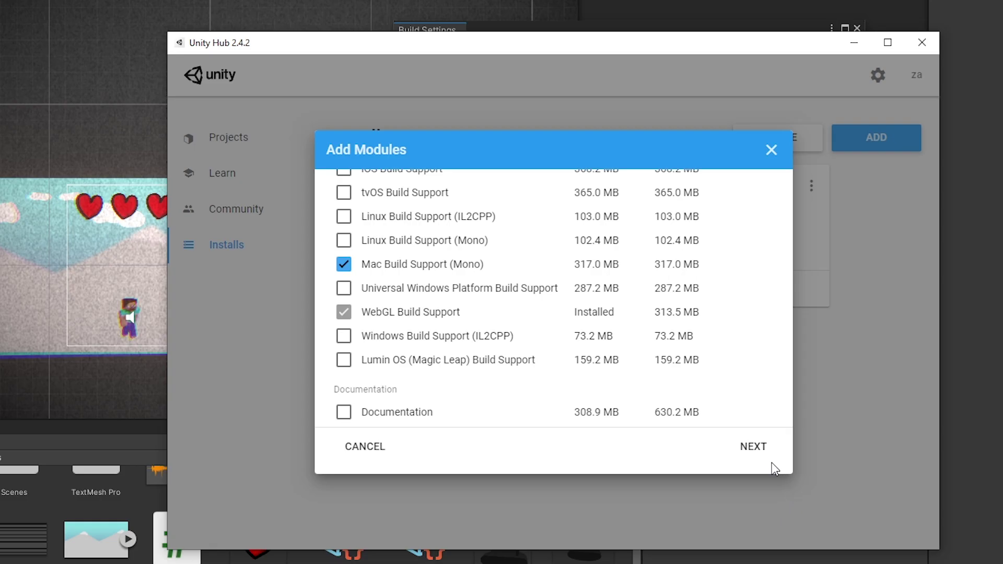
Step: Finish the Add Modules dialog and close the Visual Studio 2019 licence agreement
{"action": "left_click", "coordinate": [746, 453]}
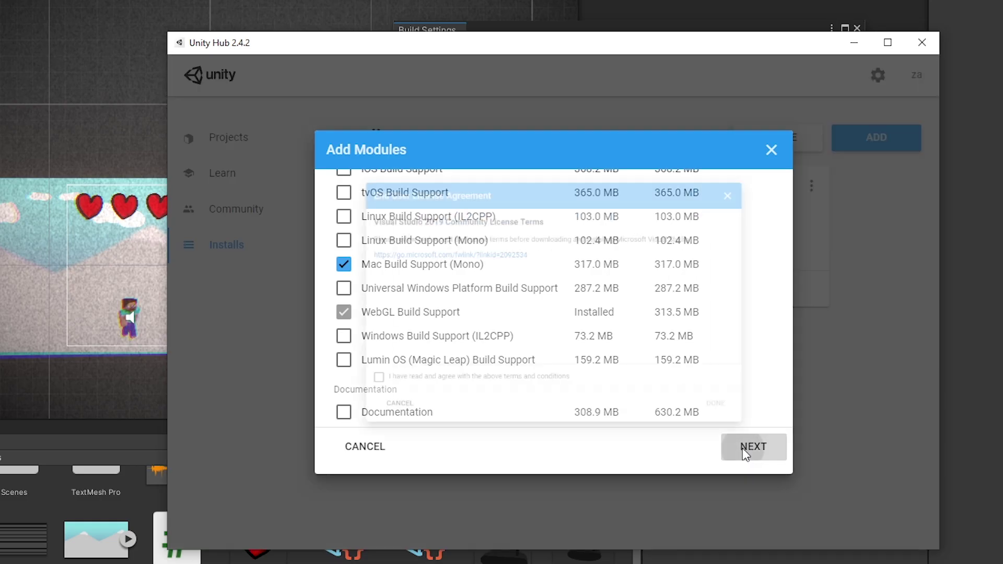
{"action": "left_click", "coordinate": [798, 454]}
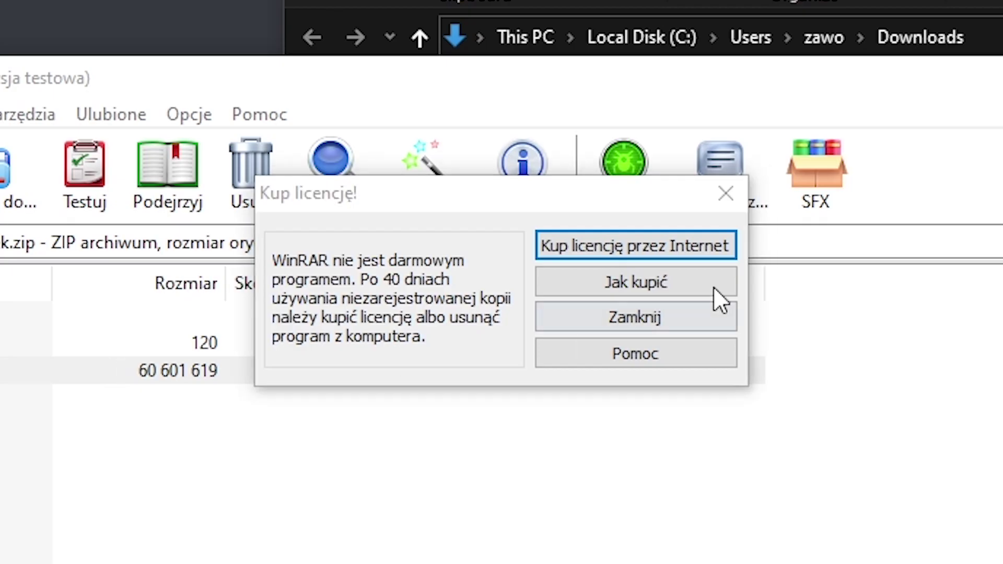
Step: Dismiss the WinRAR licence reminder and run Dzban ale słaby.exe from the Dzbanek folder
{"action": "left_click", "coordinate": [635, 316]}
{"action": "double_click", "coordinate": [56, 372]}
{"action": "double_click", "coordinate": [2, 449]}
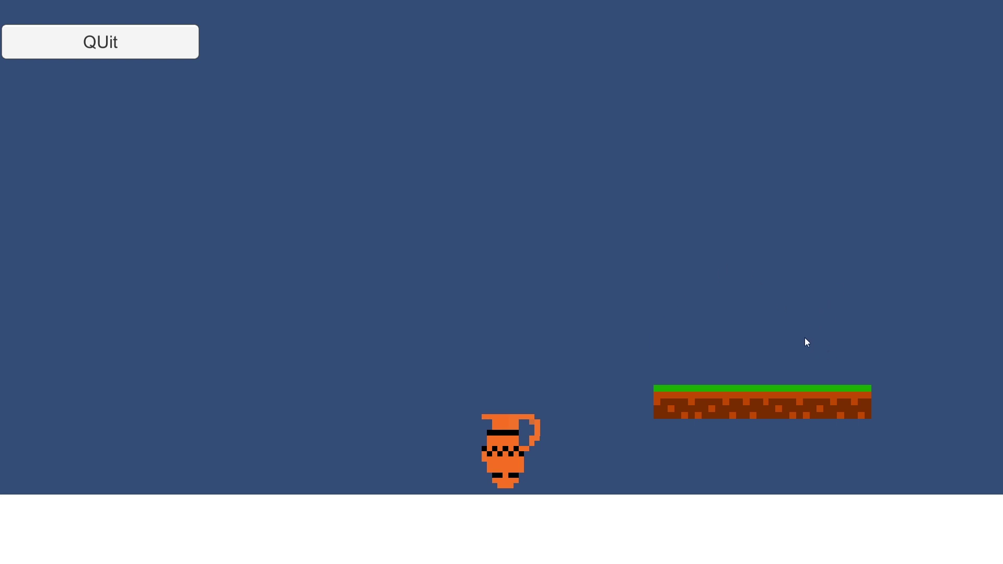
Step: Walk the jug left and right across the floor toward the platform with the arrow keys
{"action": "key", "text": "Left"}
{"action": "key", "text": "Right"}
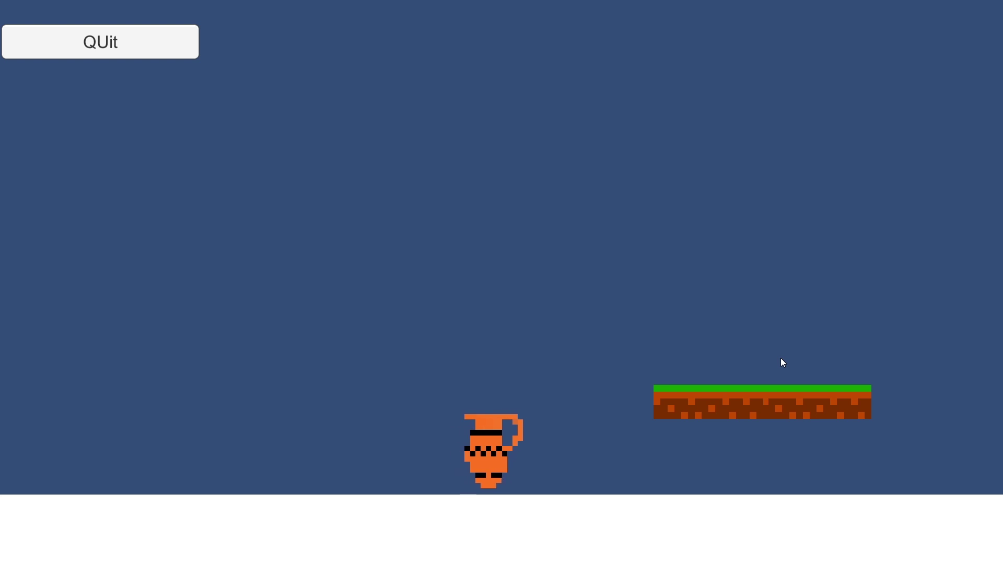
{"action": "key", "text": "Left"}
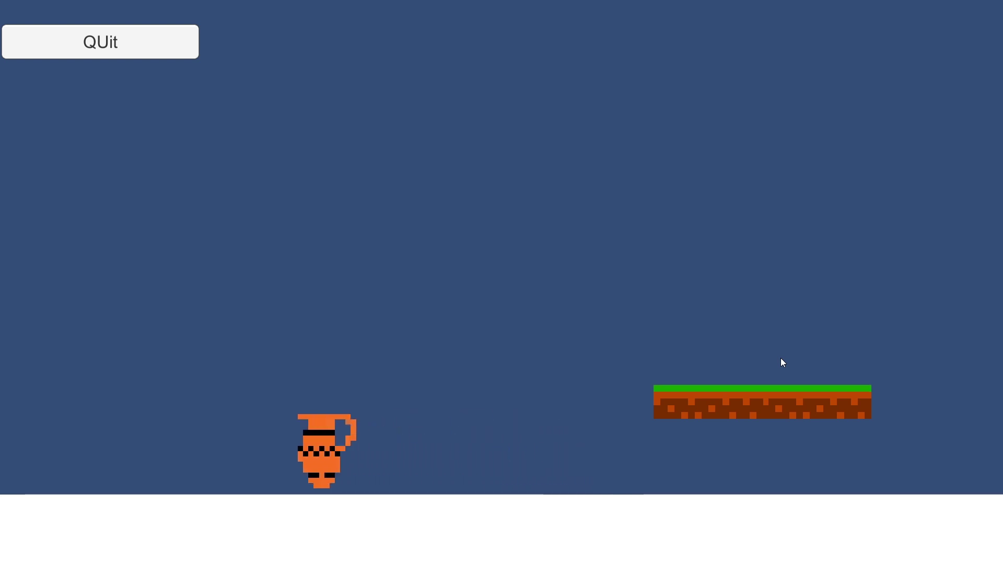
{"action": "key", "text": "Right"}
{"action": "key", "text": "Left"}
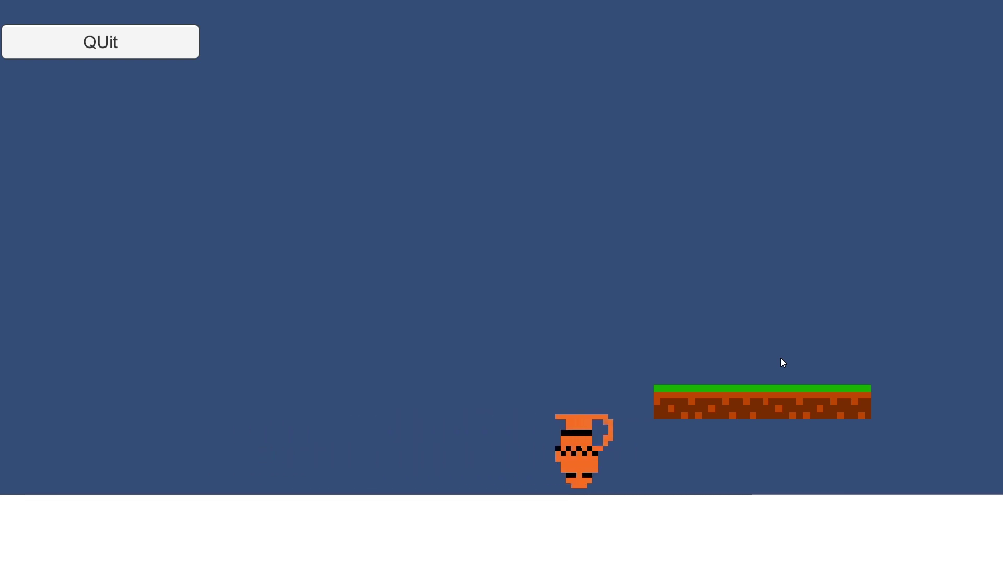
{"action": "key", "text": "Left"}
{"action": "key", "text": "Right"}
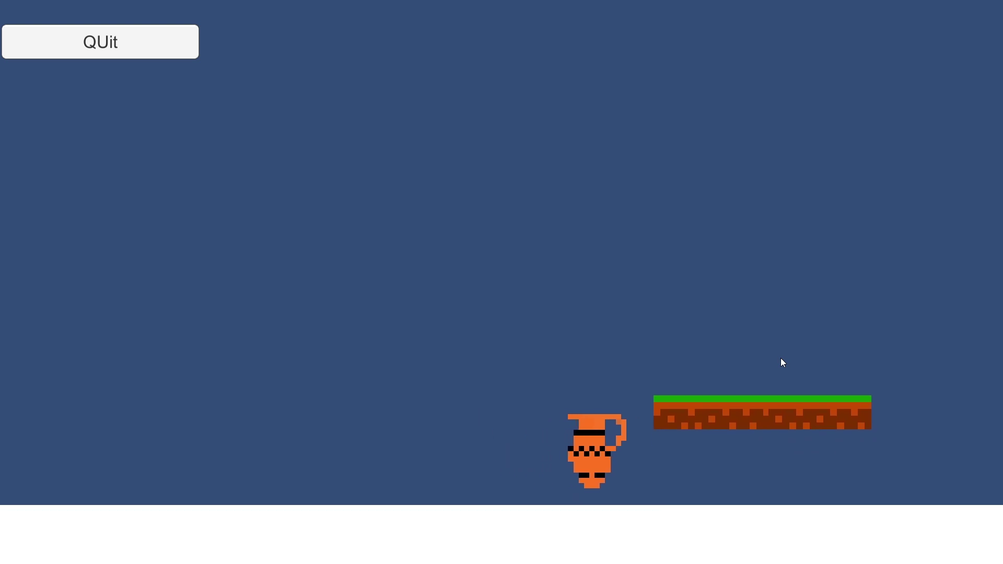
{"action": "key", "text": "Left"}
{"action": "key", "text": "Right"}
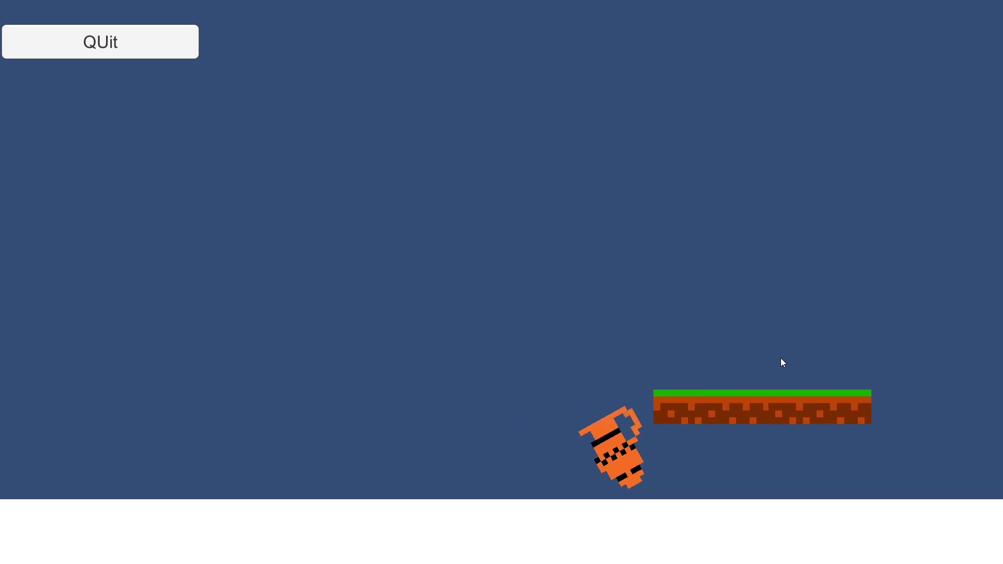
{"action": "key", "text": "Left"}
{"action": "key", "text": "Left"}
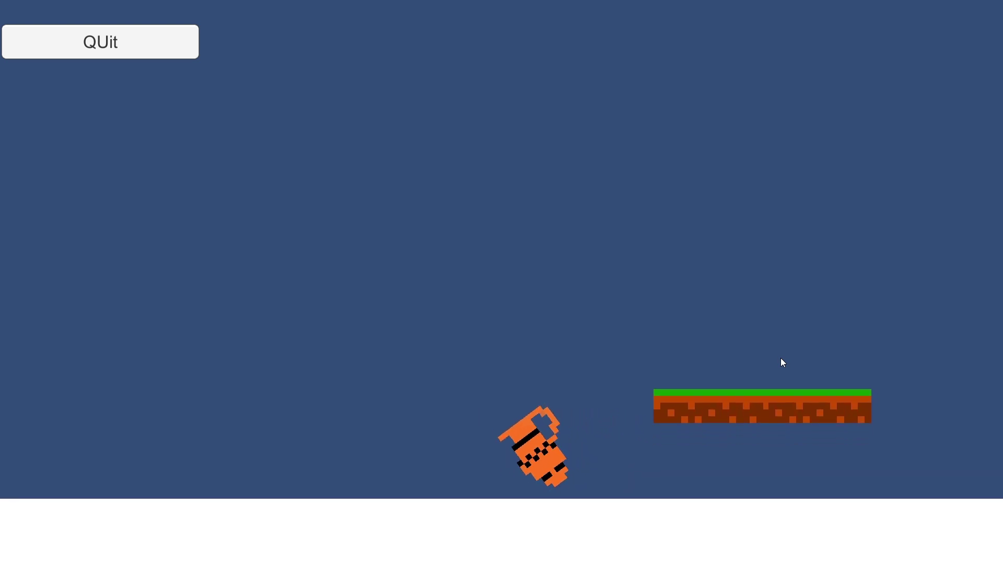
{"action": "key", "text": "Right"}
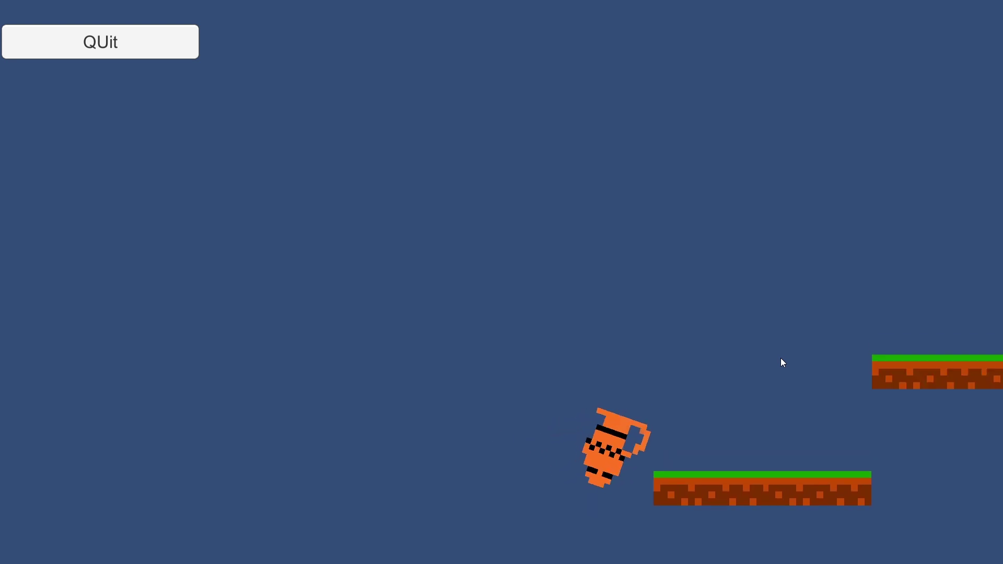
Step: Drop the jug onto the lower platform, move it back and forth, then quit the game
{"action": "key", "text": "Right"}
{"action": "key", "text": "Right"}
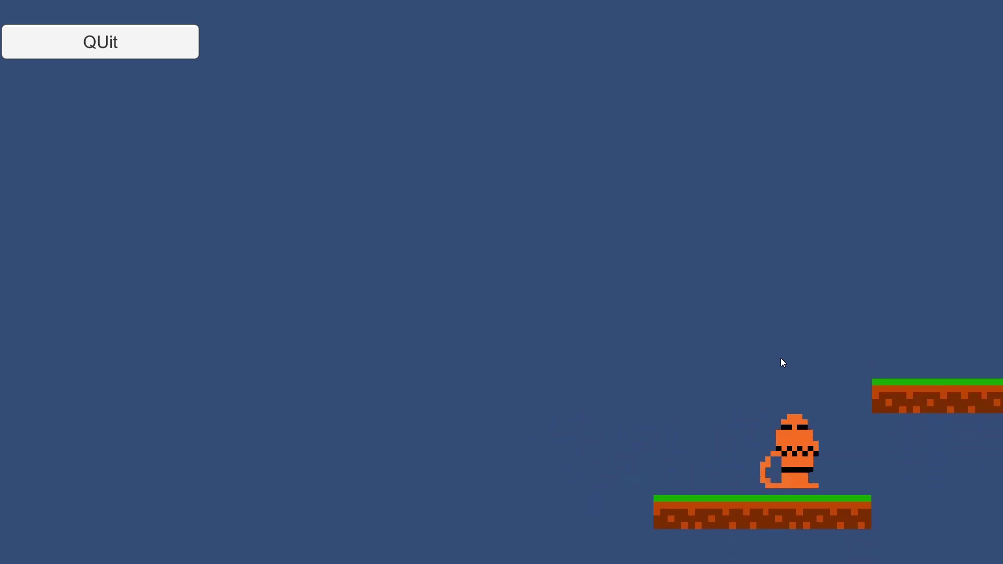
{"action": "key", "text": "Right"}
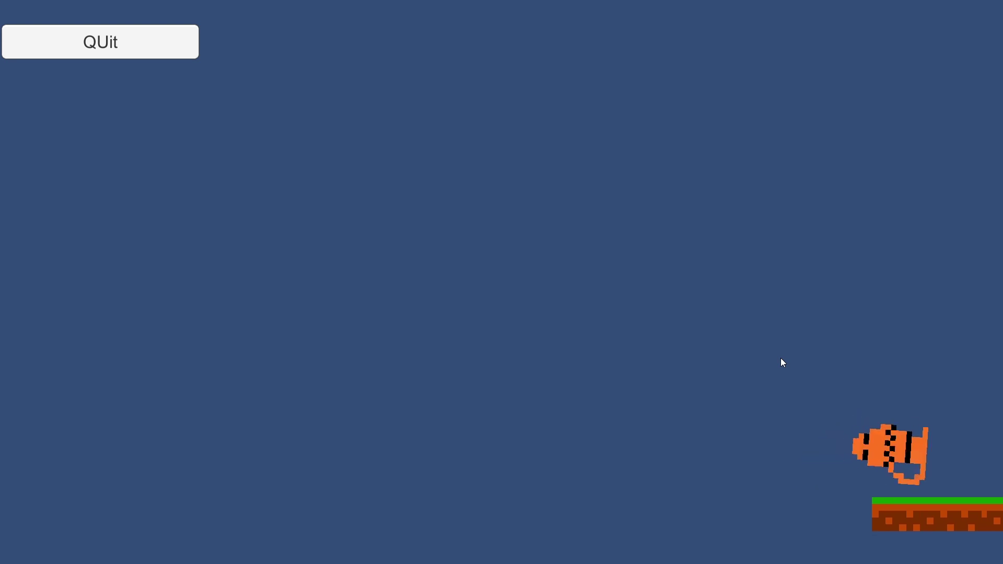
{"action": "key", "text": "Left"}
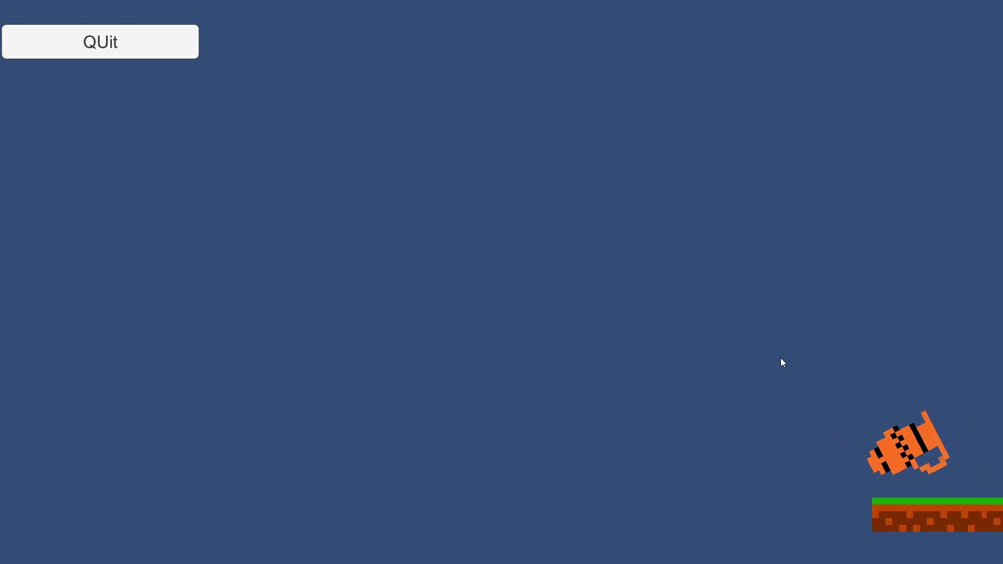
{"action": "key", "text": "Left"}
{"action": "key", "text": "Left"}
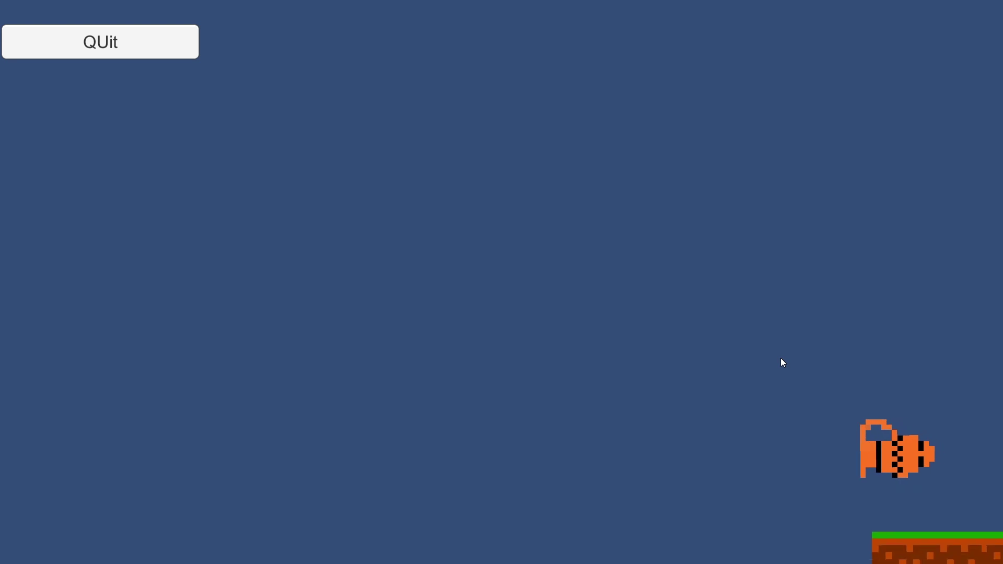
{"action": "key", "text": "Right"}
{"action": "key", "text": "Left"}
{"action": "key", "text": "Right"}
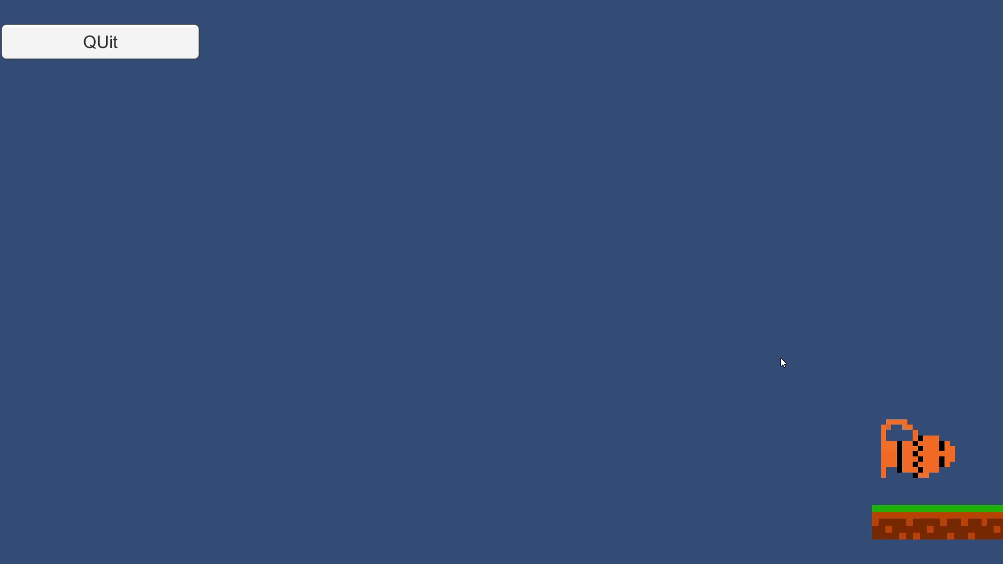
{"action": "key", "text": "Right"}
{"action": "key", "text": "Left"}
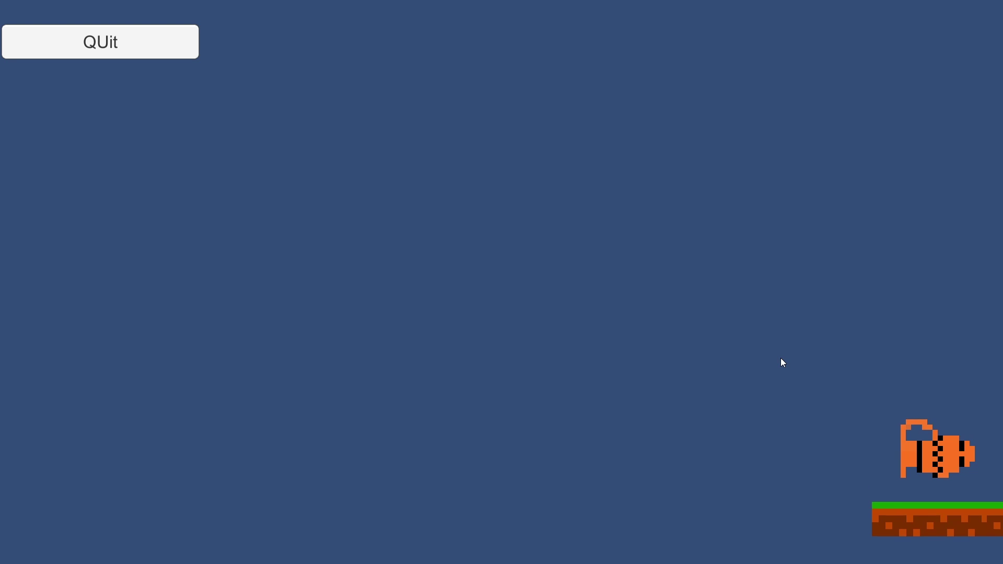
{"action": "key", "text": "Right"}
{"action": "key", "text": "Left"}
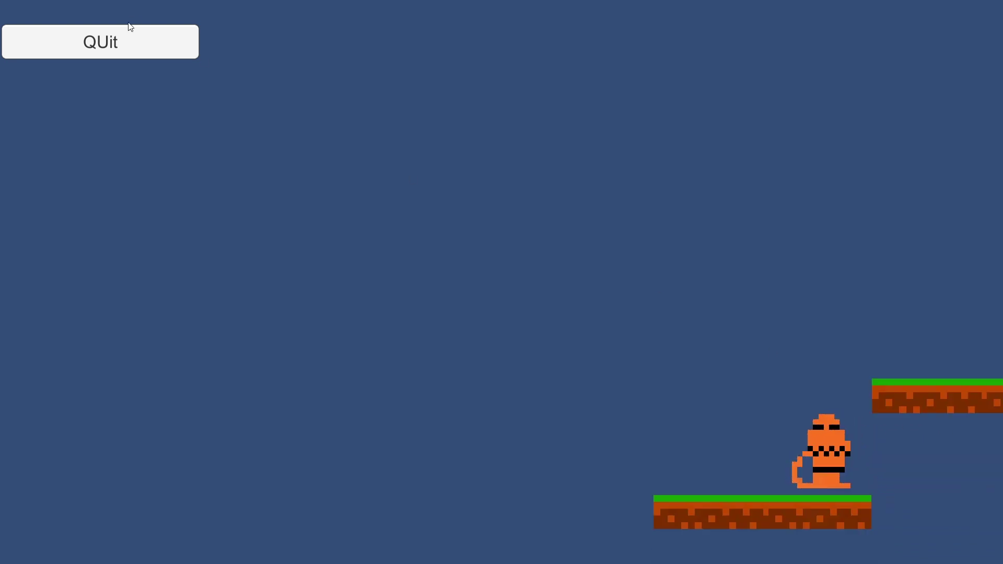
{"action": "left_click", "coordinate": [131, 40]}
Step: Relaunch the game from the archive, quit it, and start it once more
{"action": "double_click", "coordinate": [325, 344]}
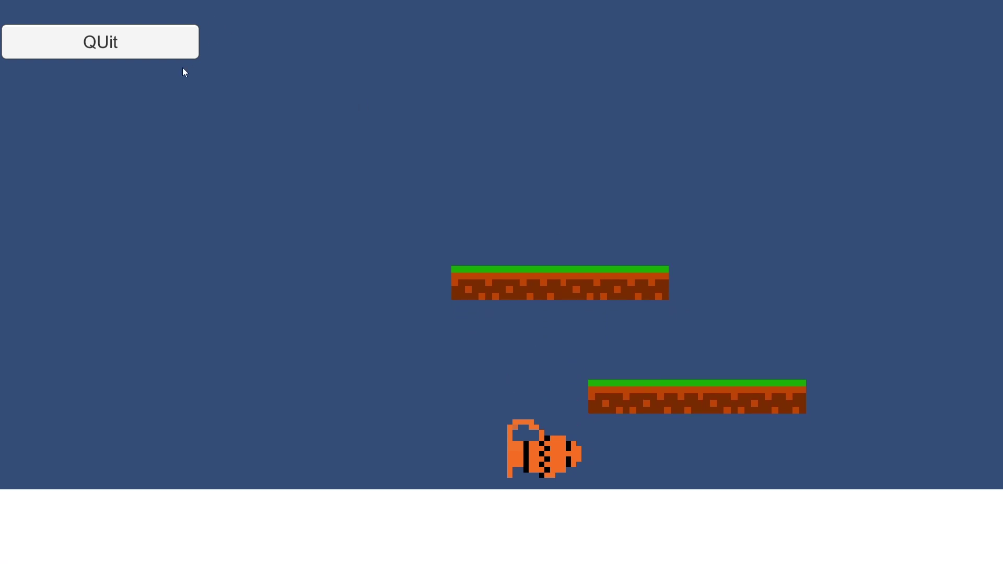
{"action": "left_click", "coordinate": [164, 53]}
{"action": "double_click", "coordinate": [283, 344]}
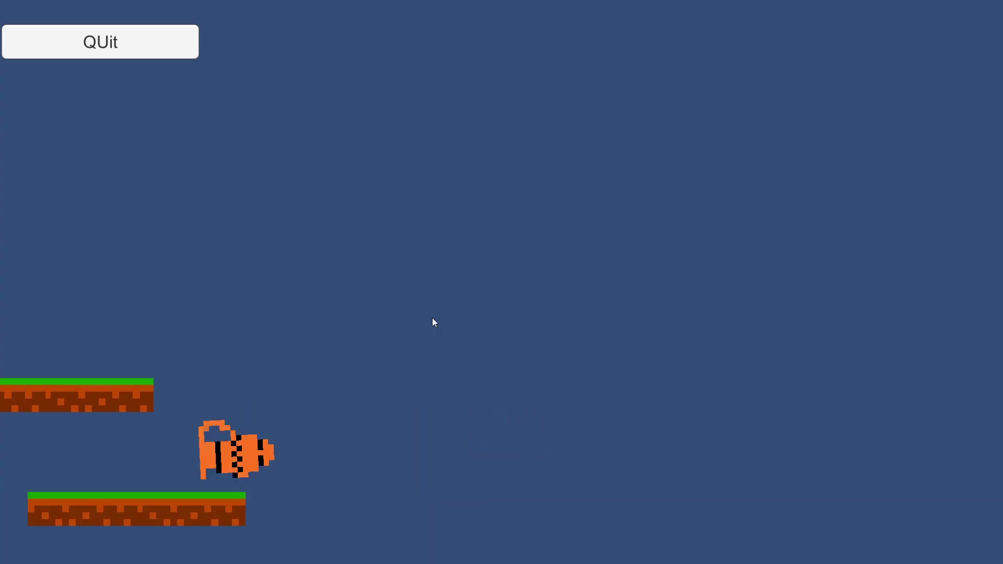
Step: Jump the jug onto the upper platforms, then walk it left off the edge
{"action": "key", "text": "space"}
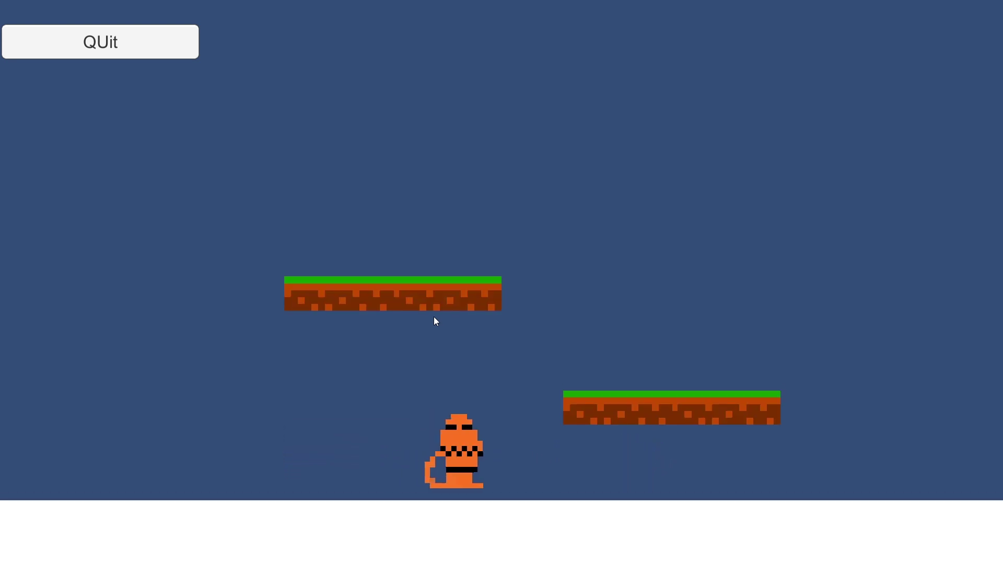
{"action": "key", "text": "space"}
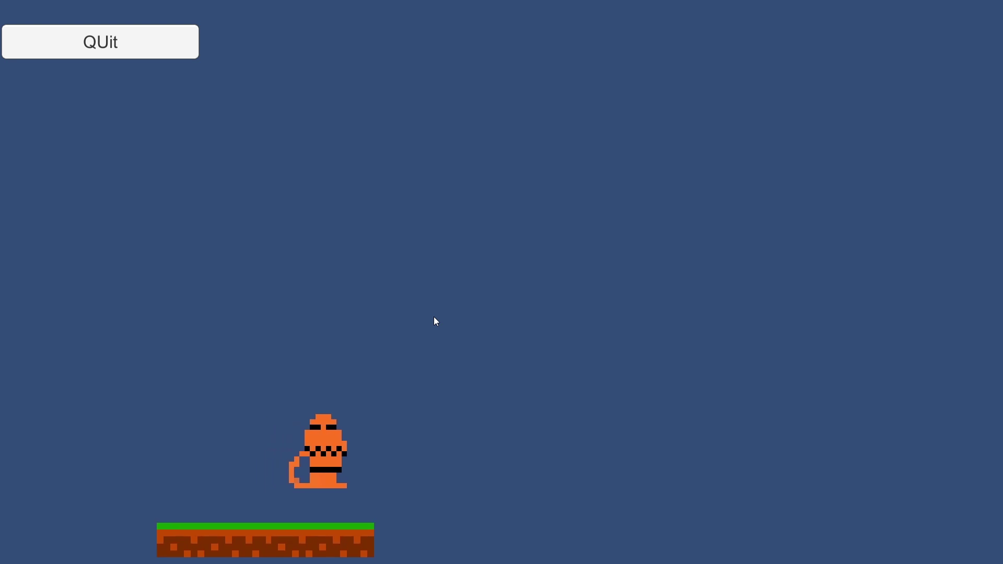
{"action": "key", "text": "Left"}
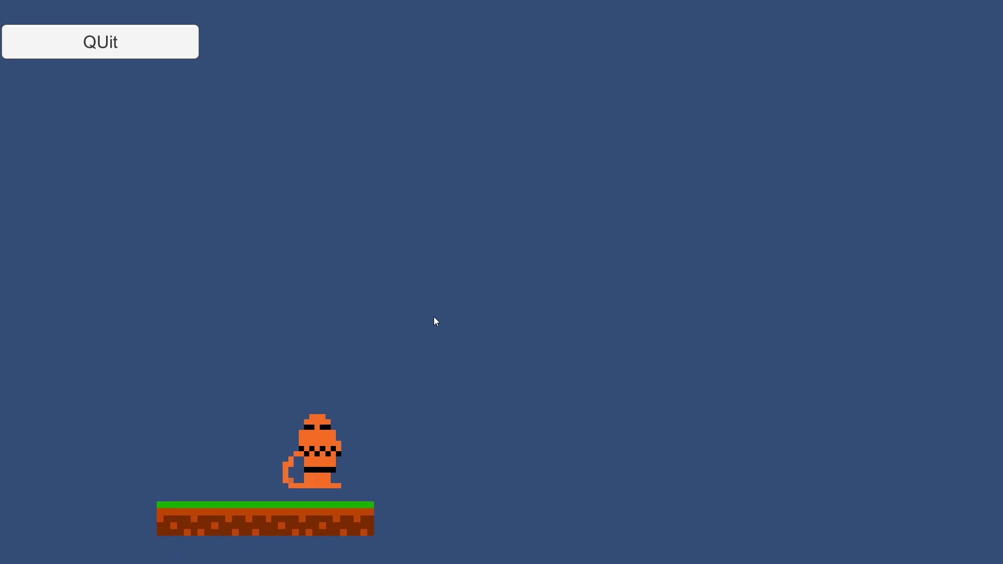